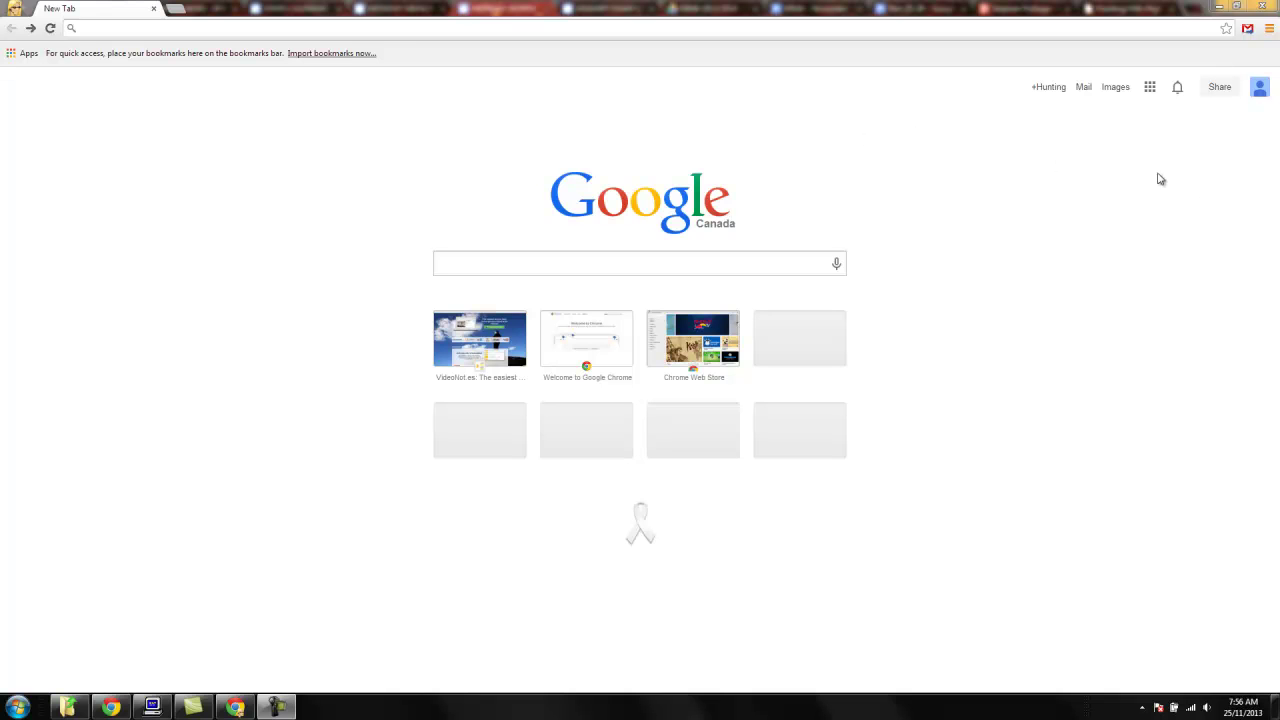
Open and close the Google apps panel twice to review the default services
click(1149, 89)
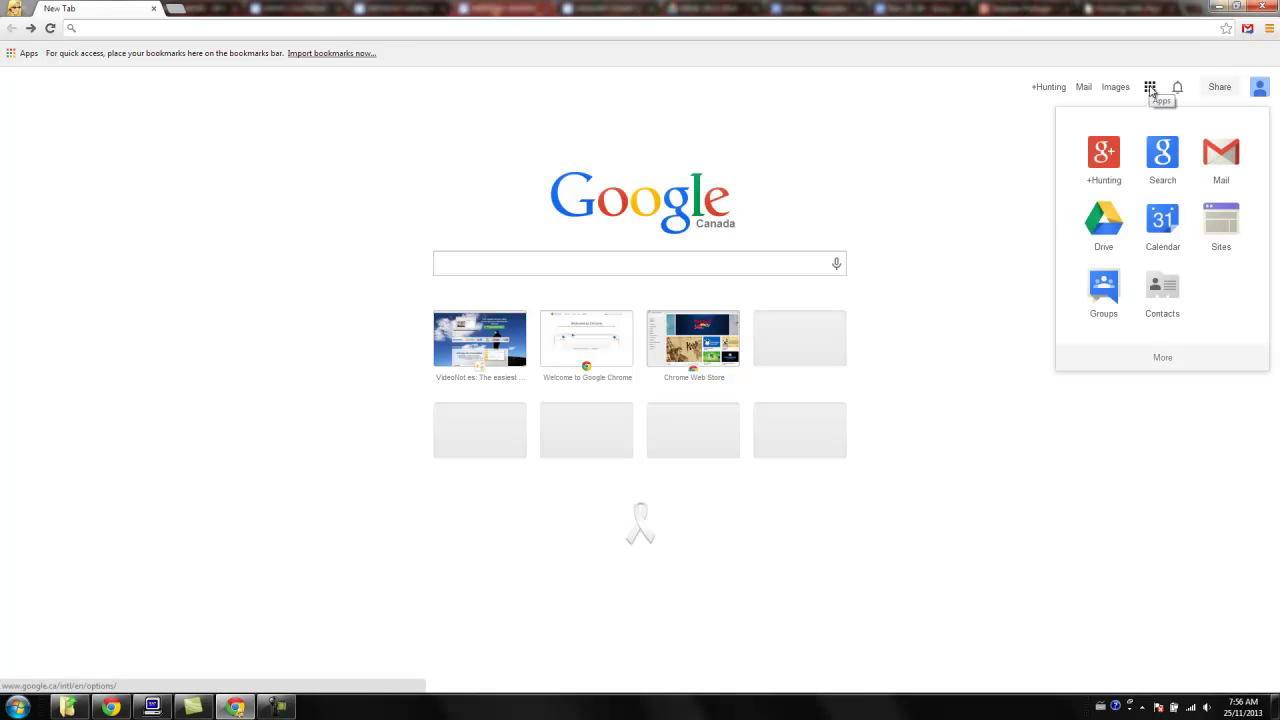
click(1150, 89)
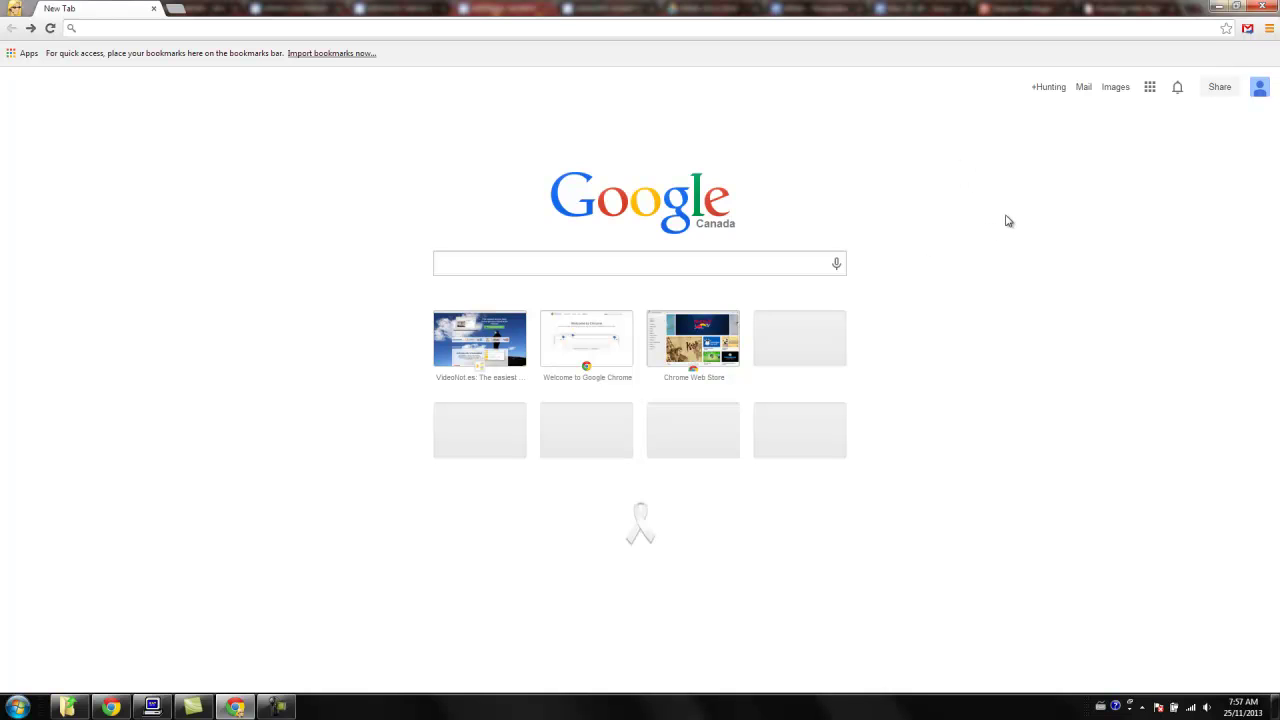
click(1152, 88)
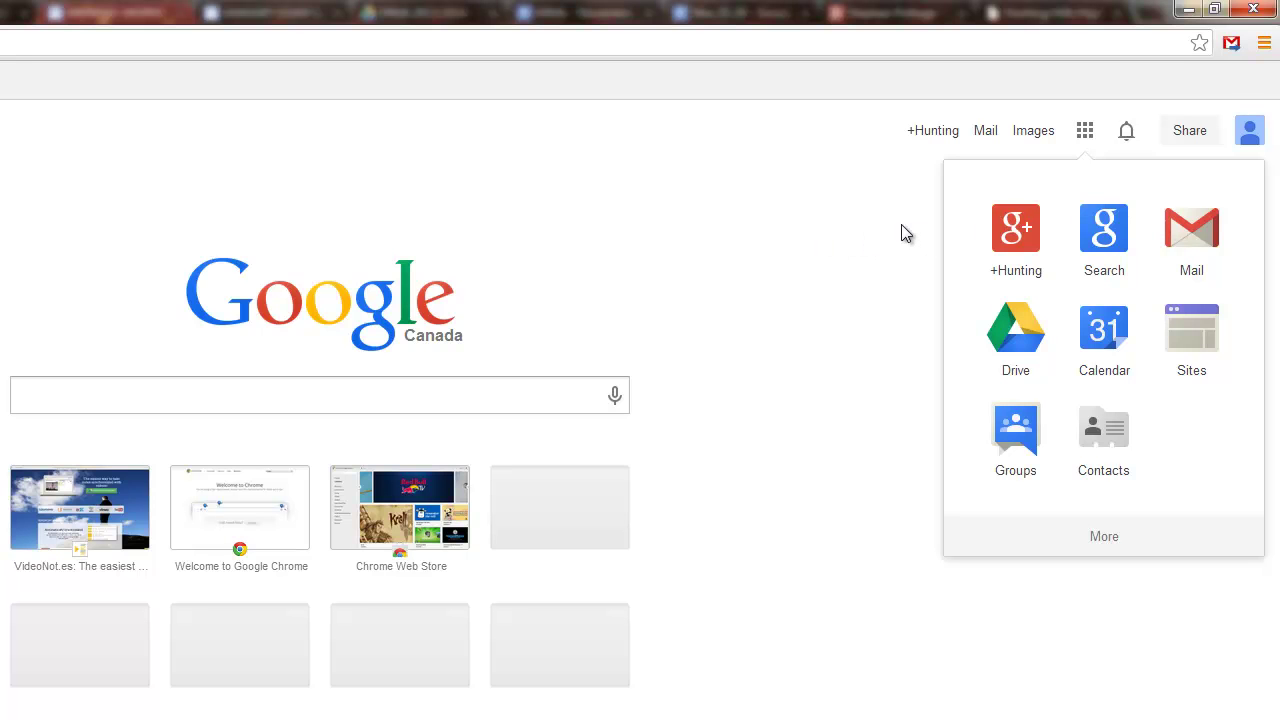
click(817, 240)
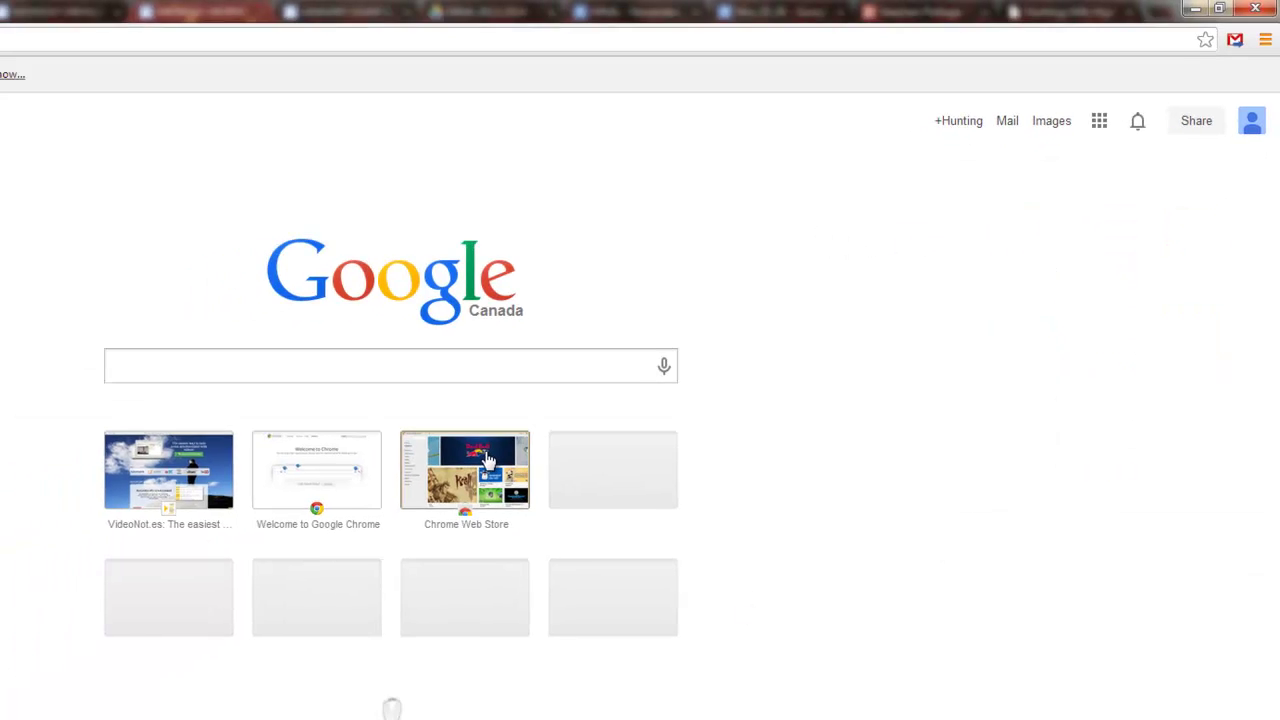
Go to the Chrome Web Store and search it for 'app launcher'
click(487, 460)
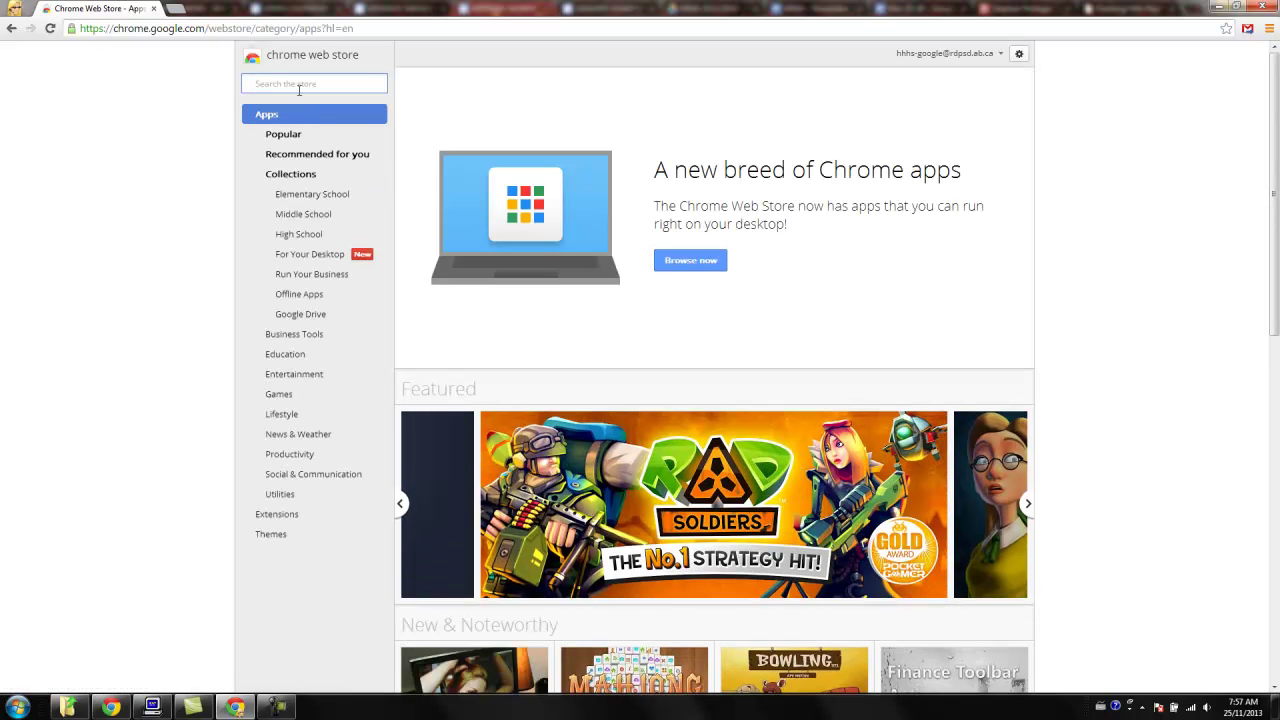
click(298, 89)
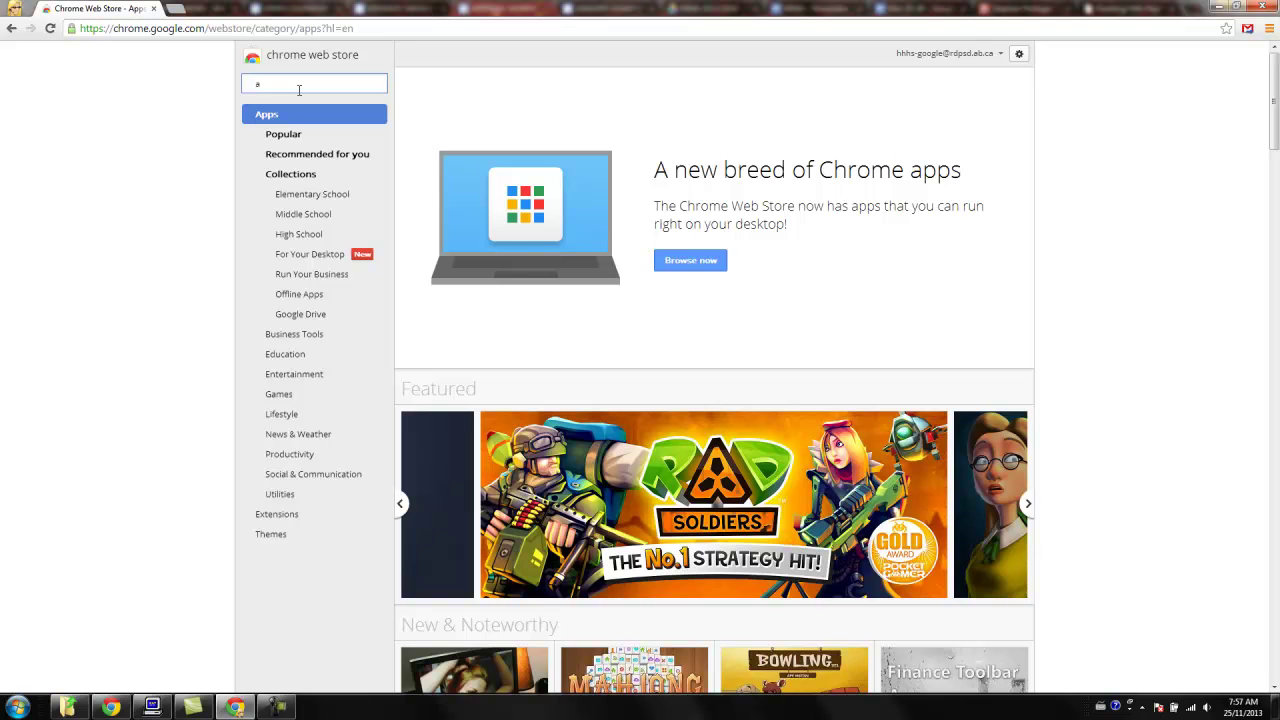
text(app launcher)
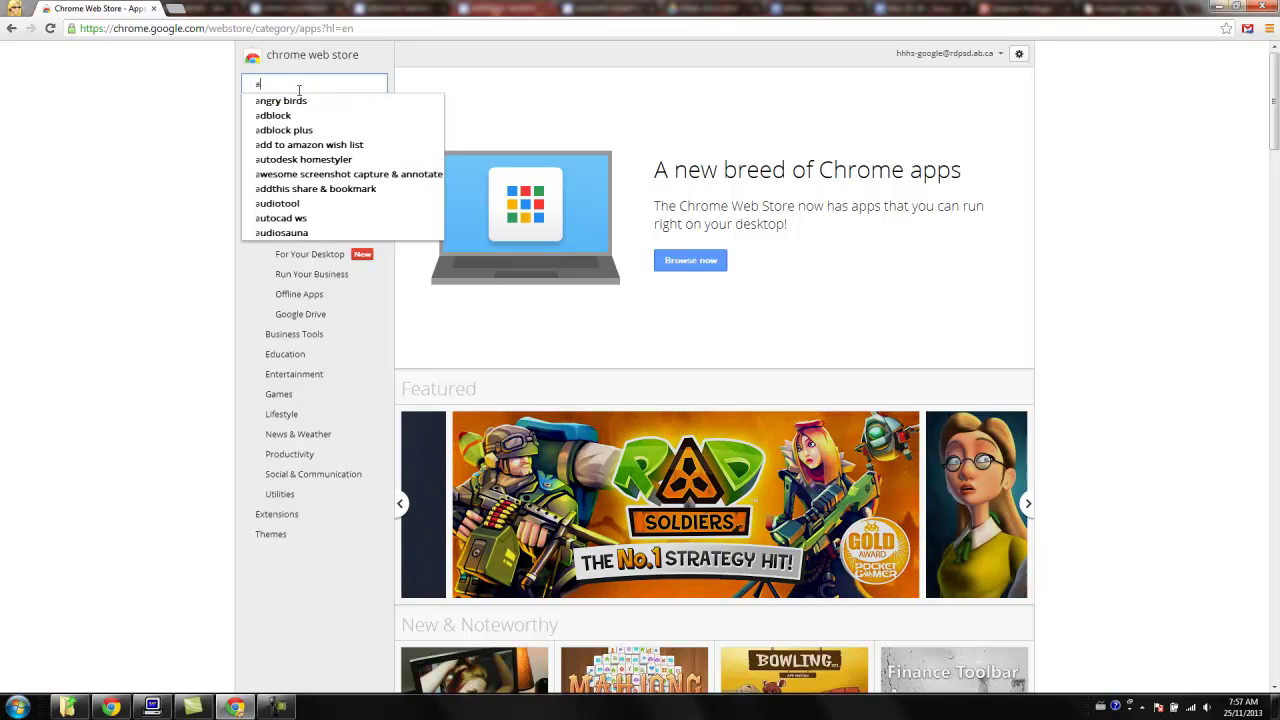
key(Return)
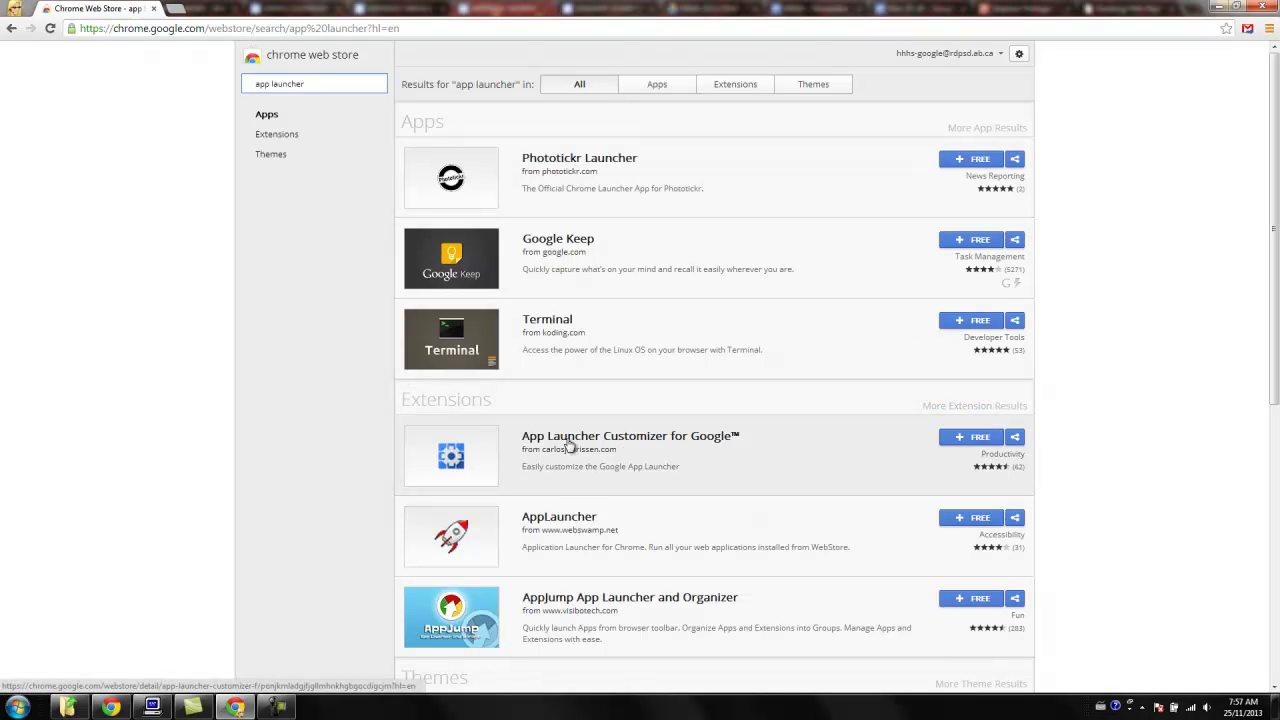
Add the free App Launcher Customizer for Google extension to Chrome
click(980, 437)
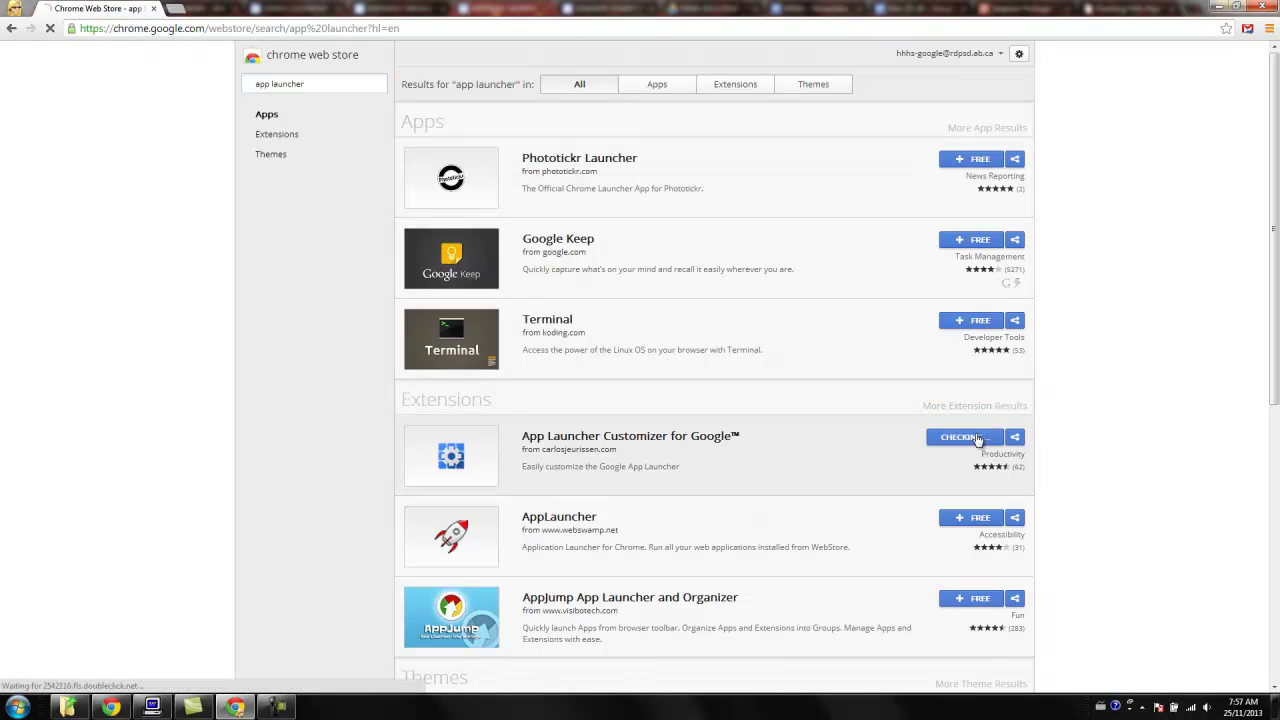
click(678, 175)
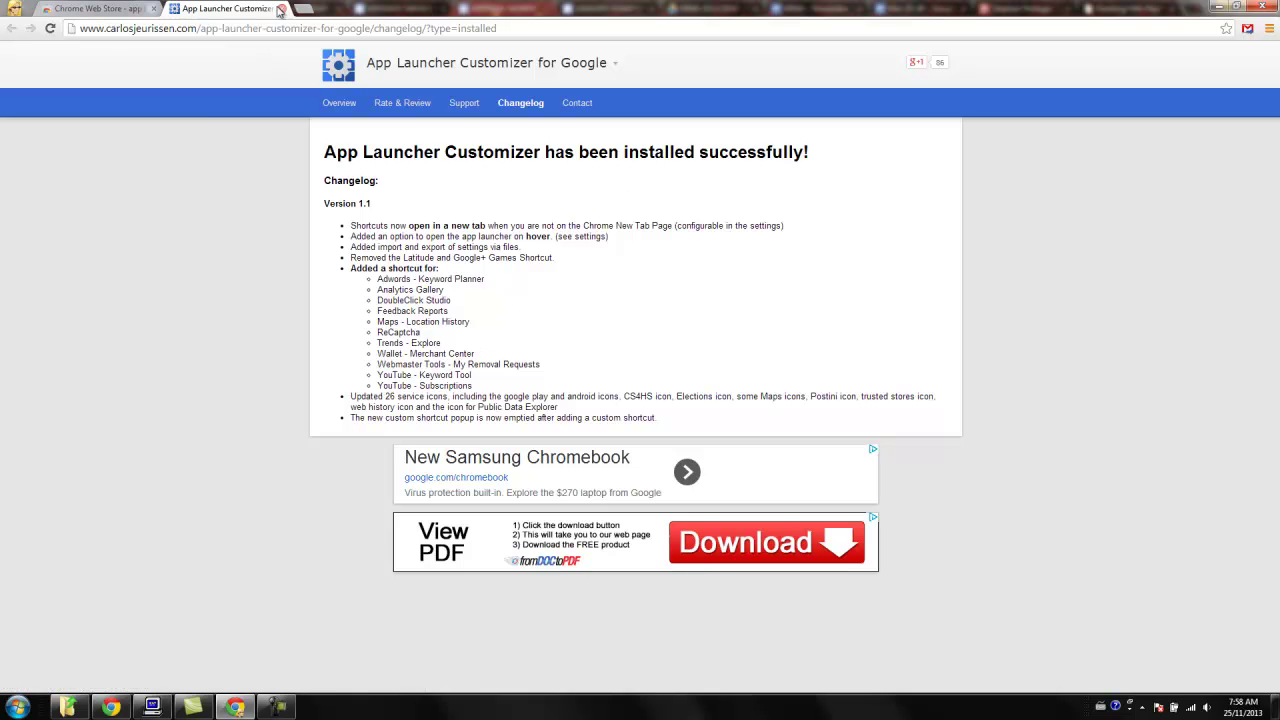
Open App Launcher Customizer's Options from Chrome Settings > Extensions
click(1269, 28)
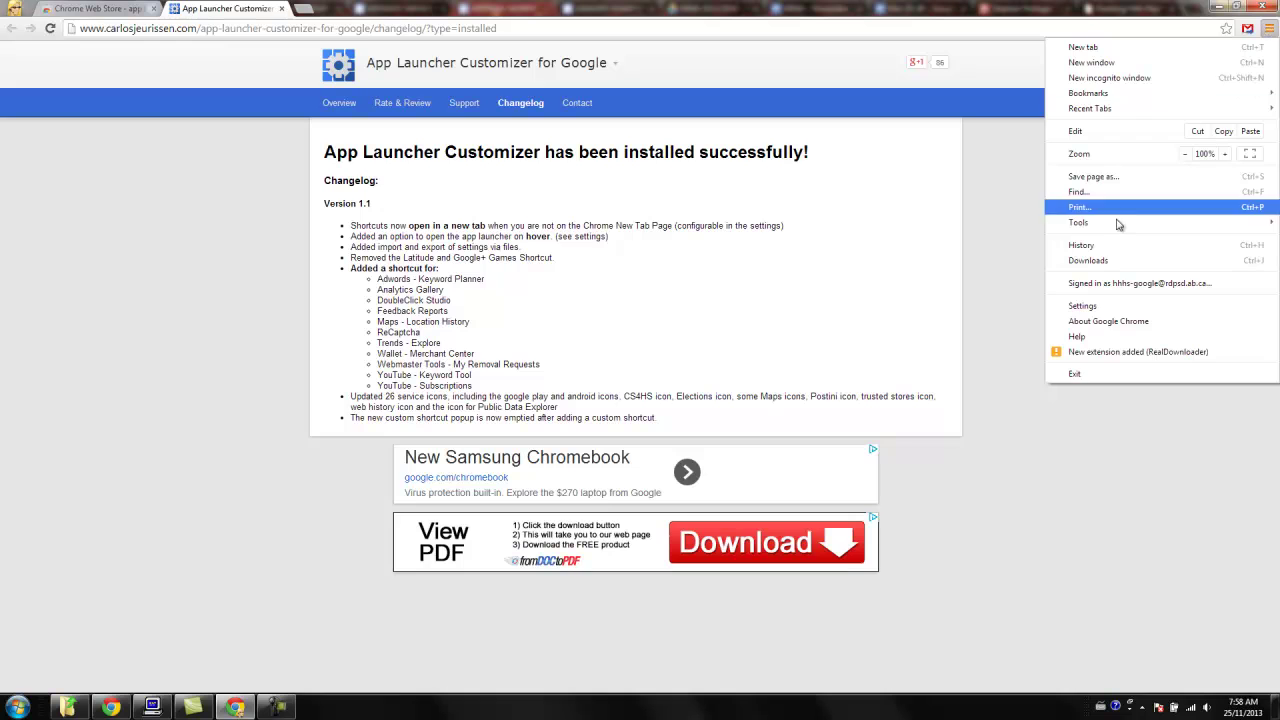
click(1097, 320)
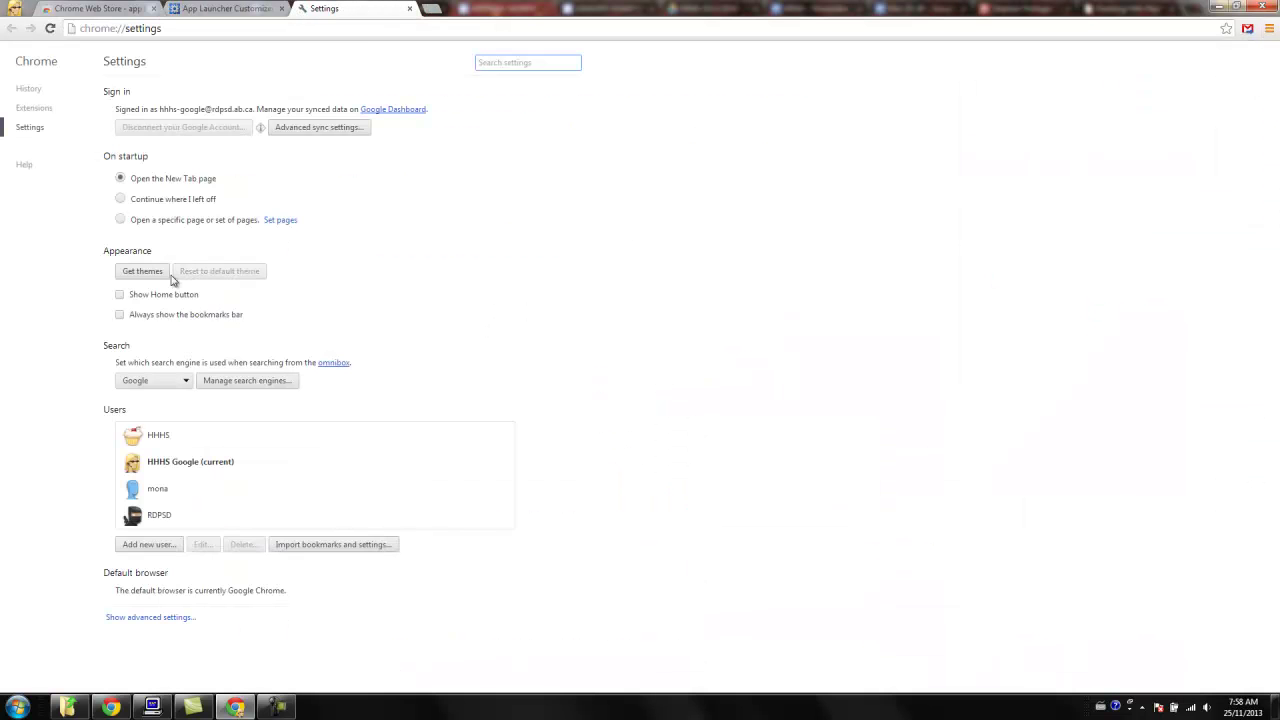
click(34, 108)
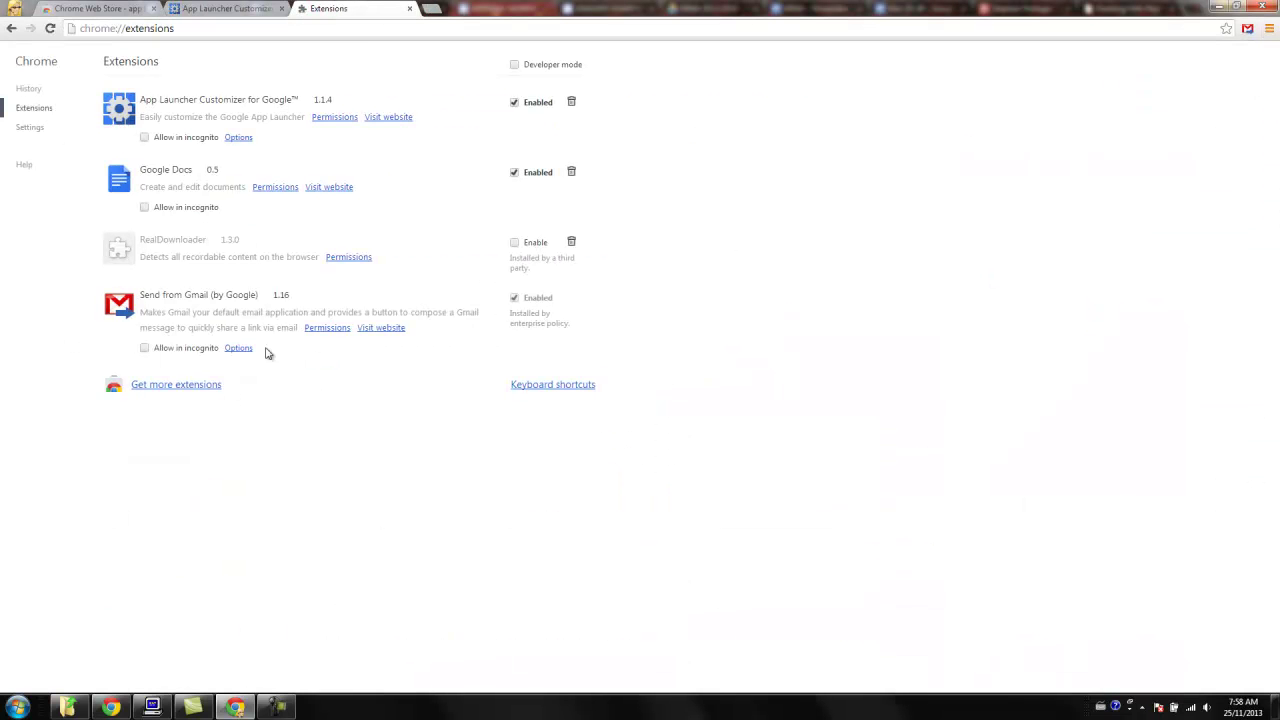
click(238, 137)
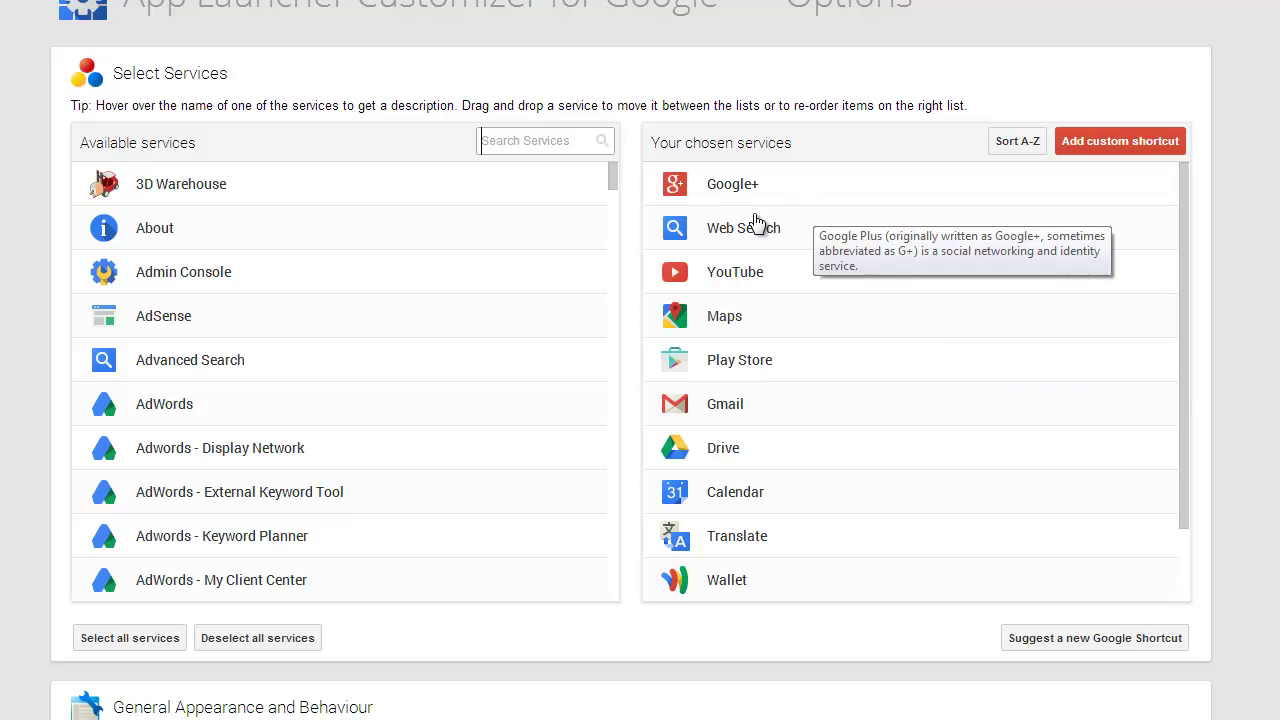
Add Docs and then Forms to the chosen services, just below Web Search
scroll(757, 423, down, 5)
scroll(757, 423, up, 6)
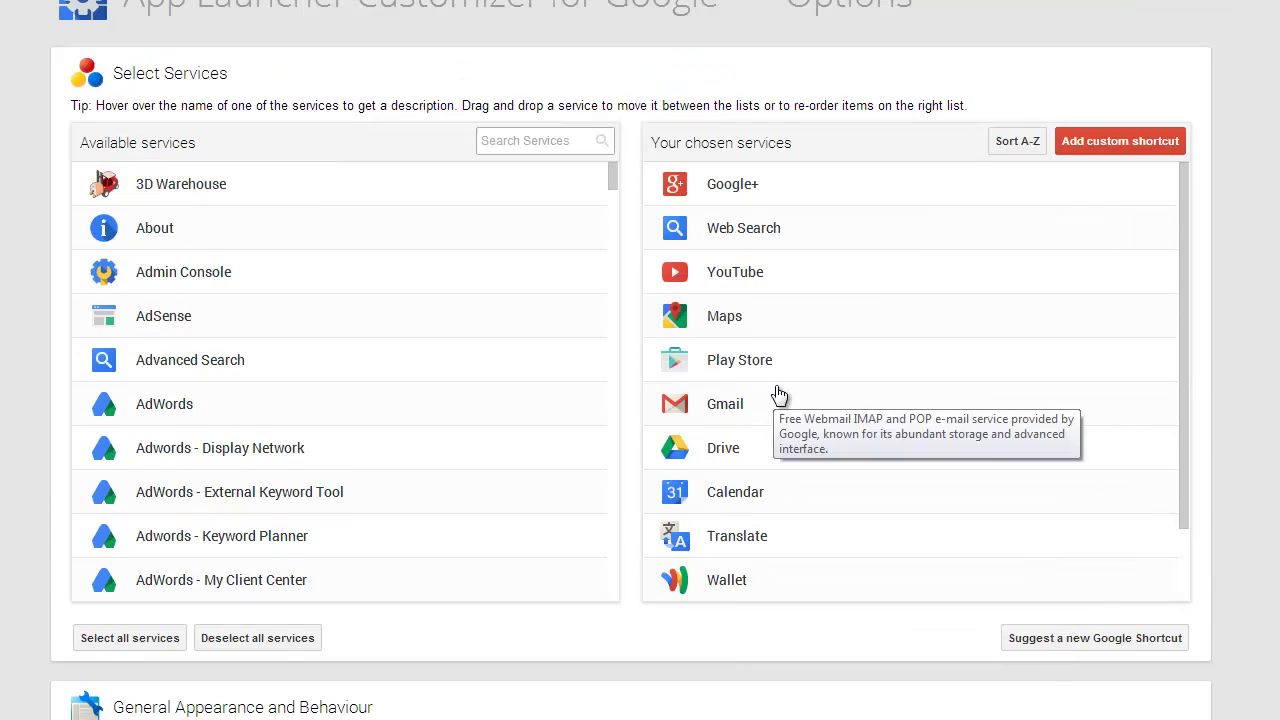
scroll(340, 350, down, 6)
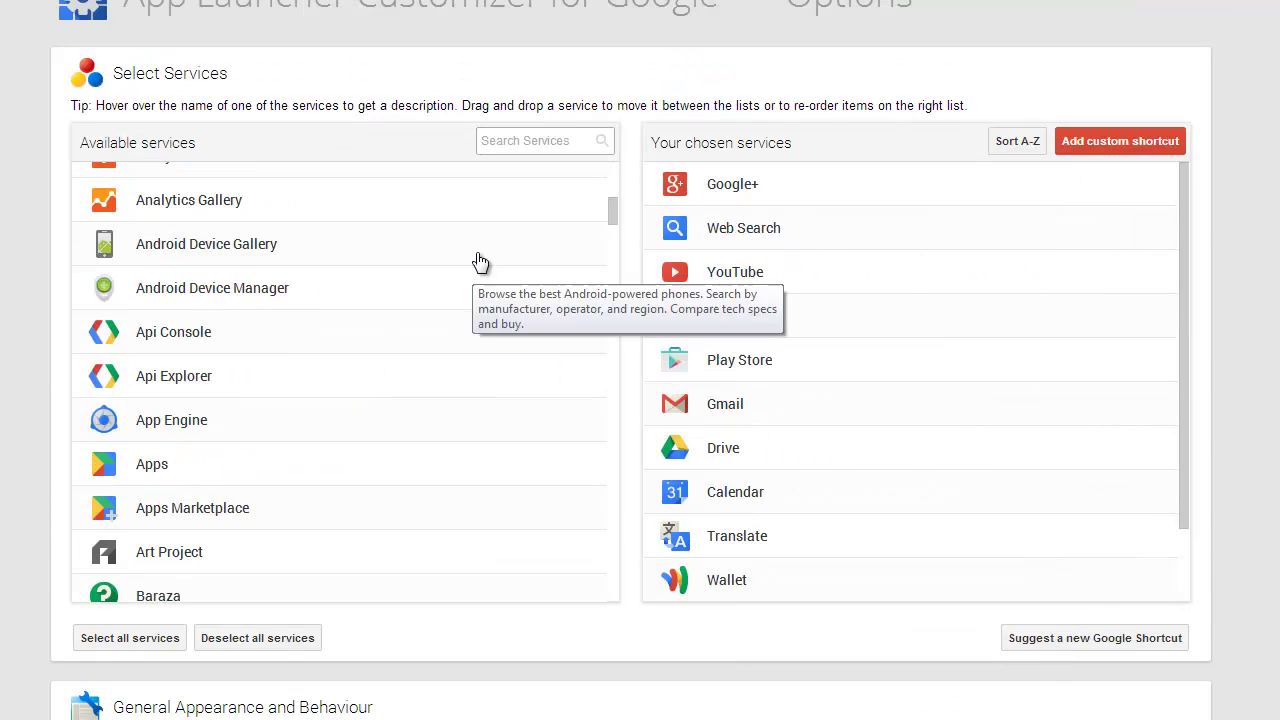
drag(613, 207, 608, 289)
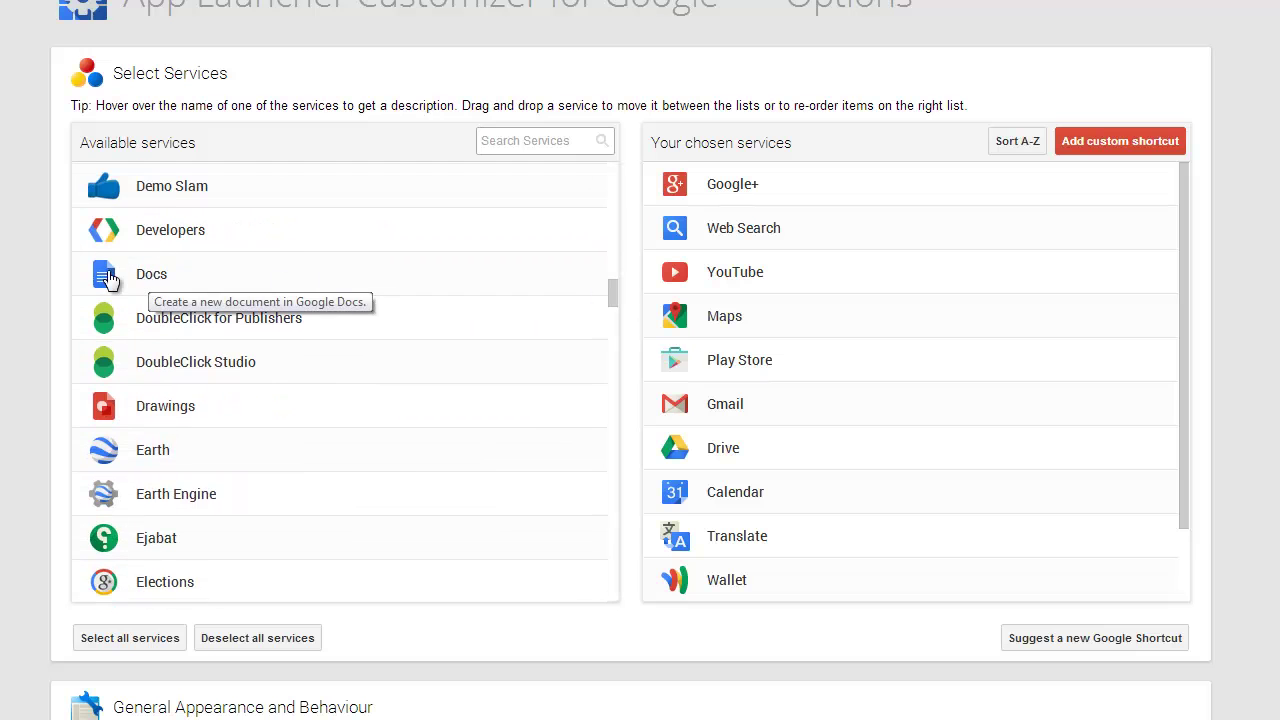
drag(140, 280, 749, 303)
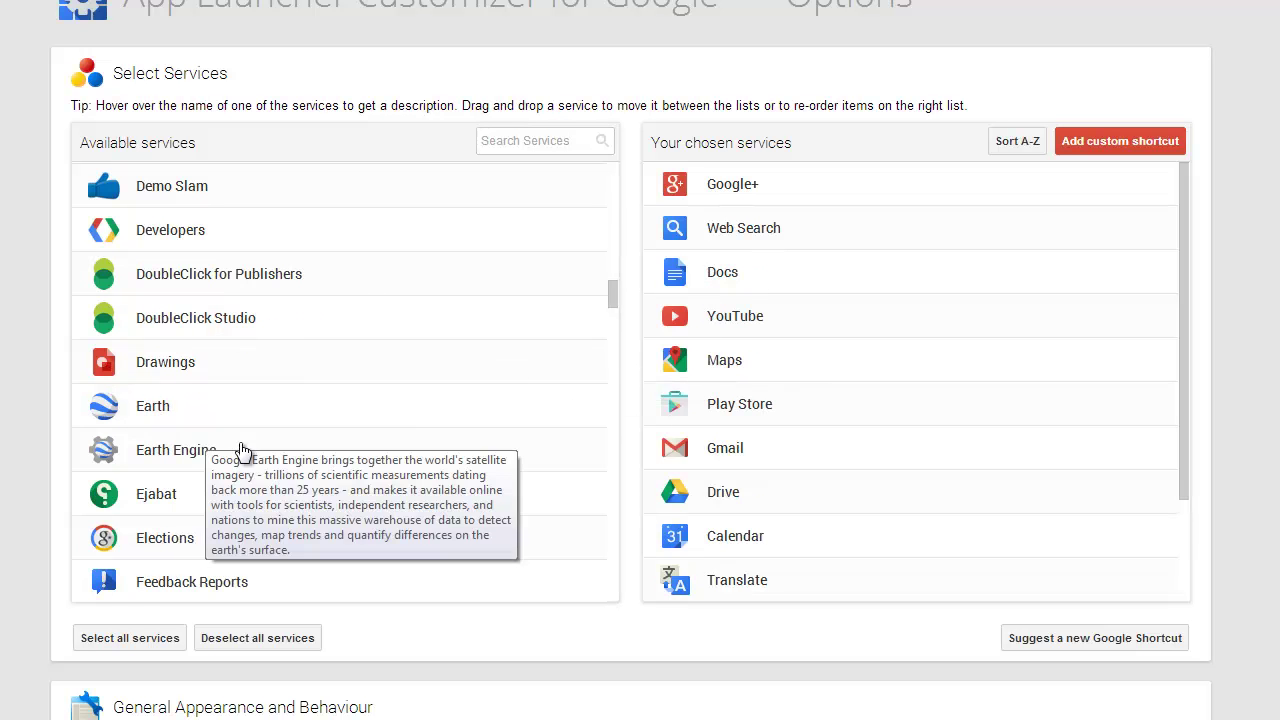
scroll(237, 447, down, 6)
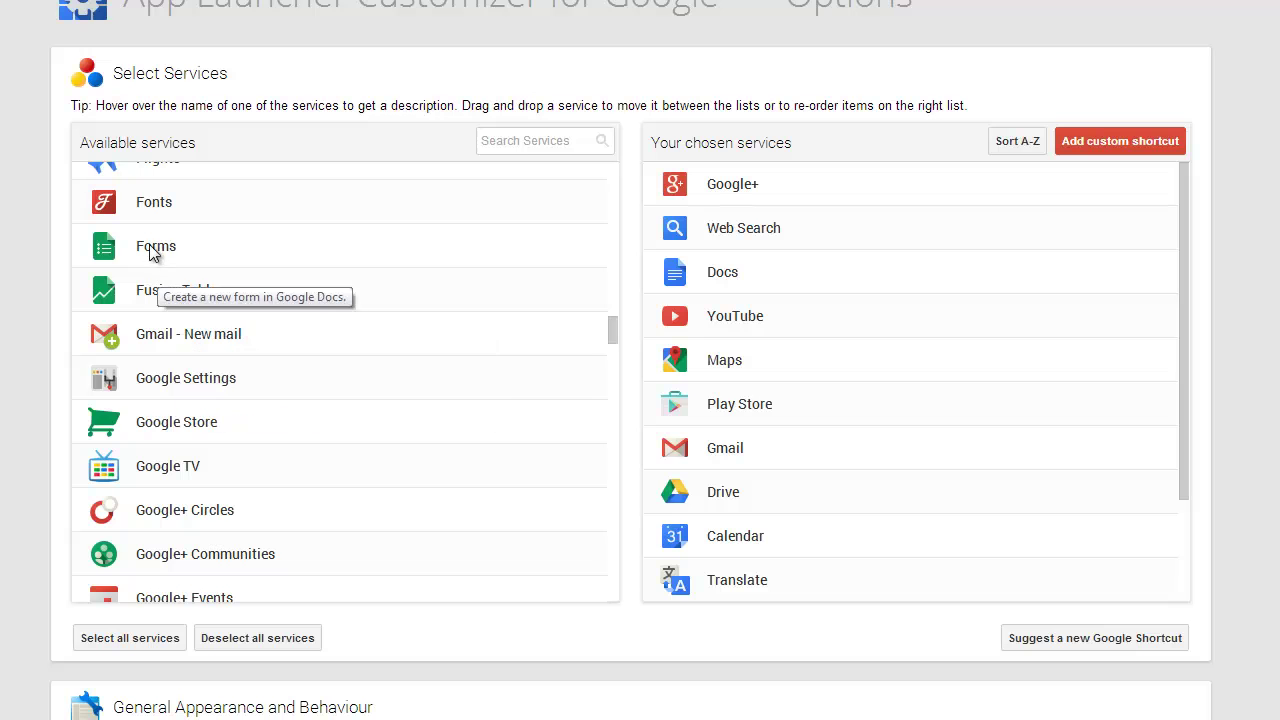
drag(143, 257, 771, 323)
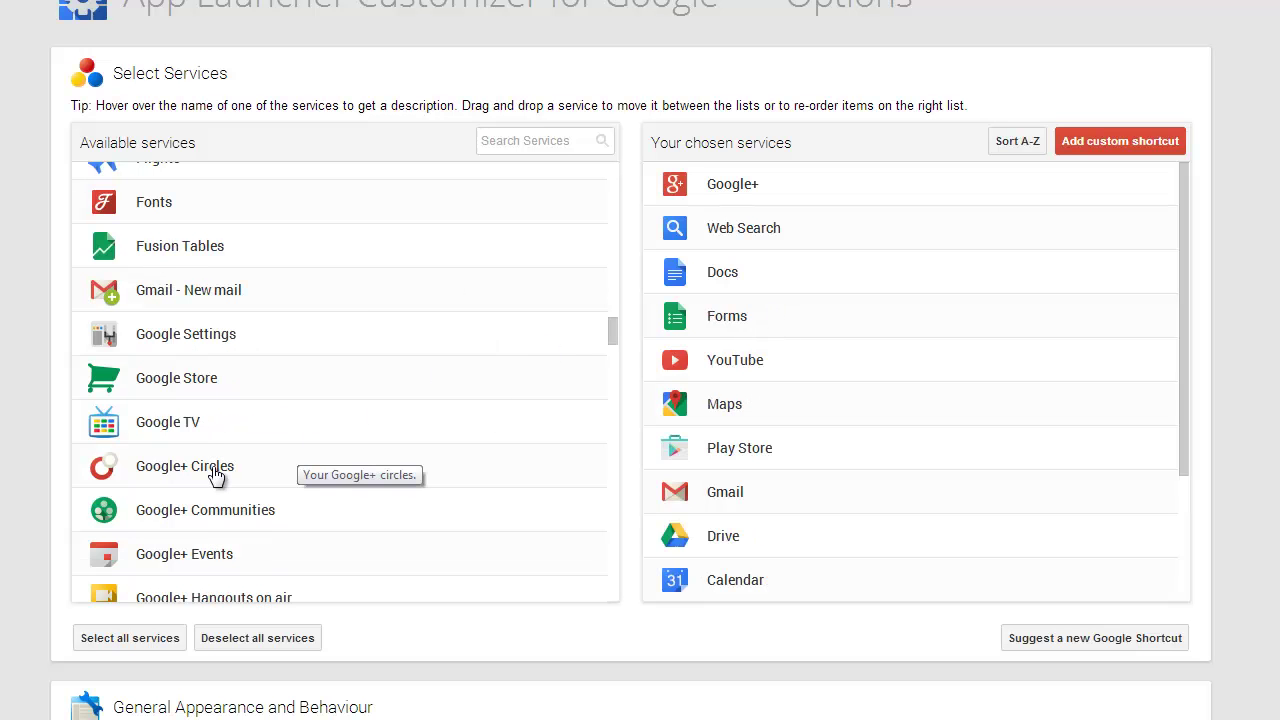
Add Slides, Sheets, Sites and Keep to the chosen services after Forms
scroll(215, 474, down, 3)
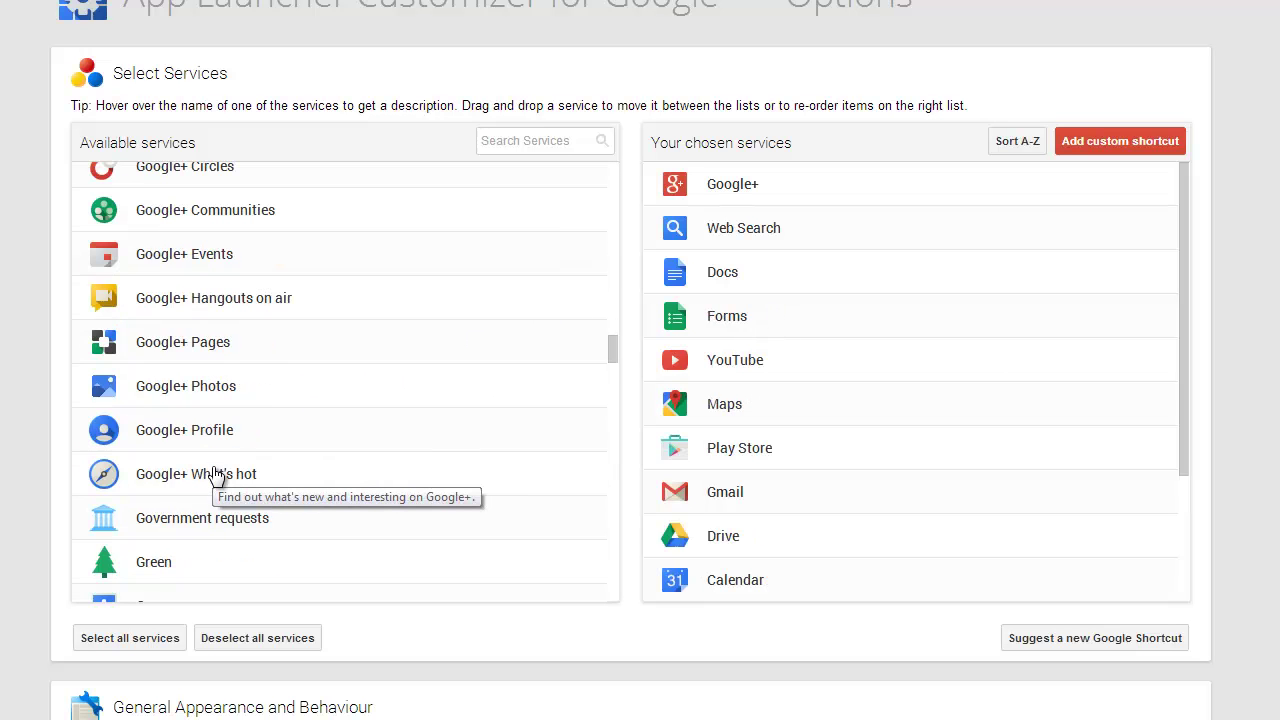
scroll(318, 398, down, 3)
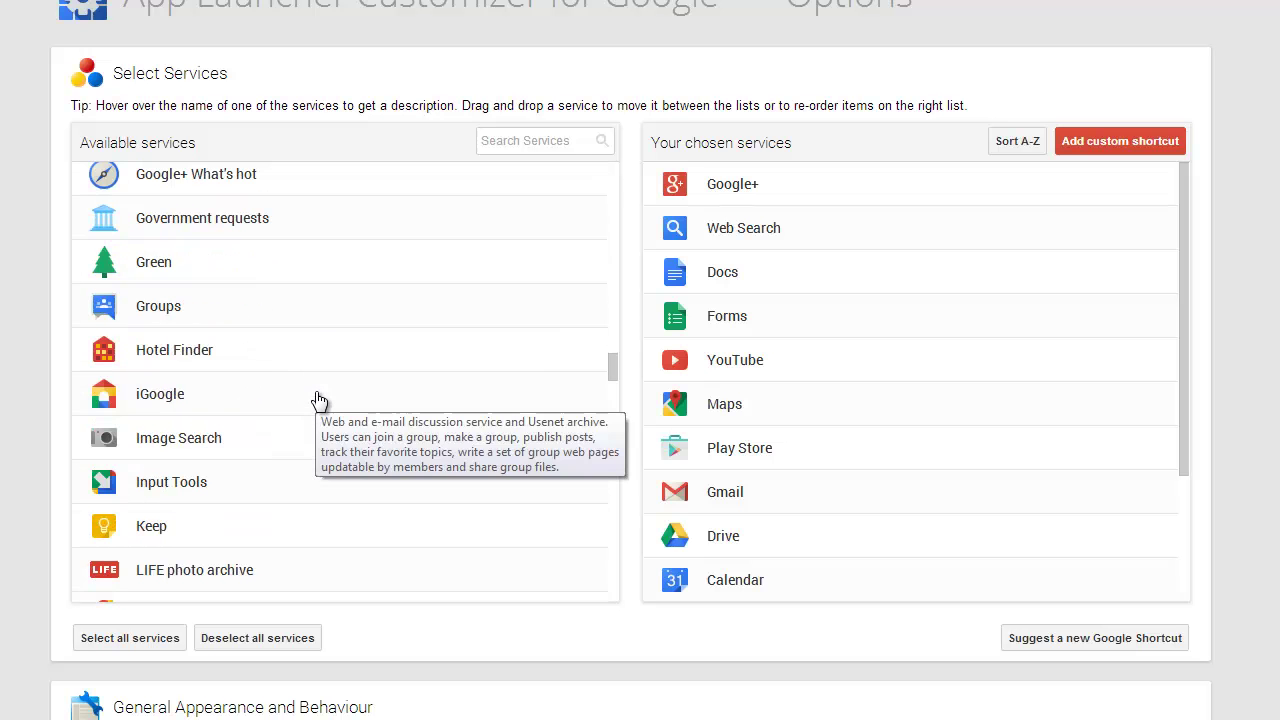
scroll(318, 398, down, 1)
drag(320, 410, 820, 372)
scroll(306, 414, down, 5)
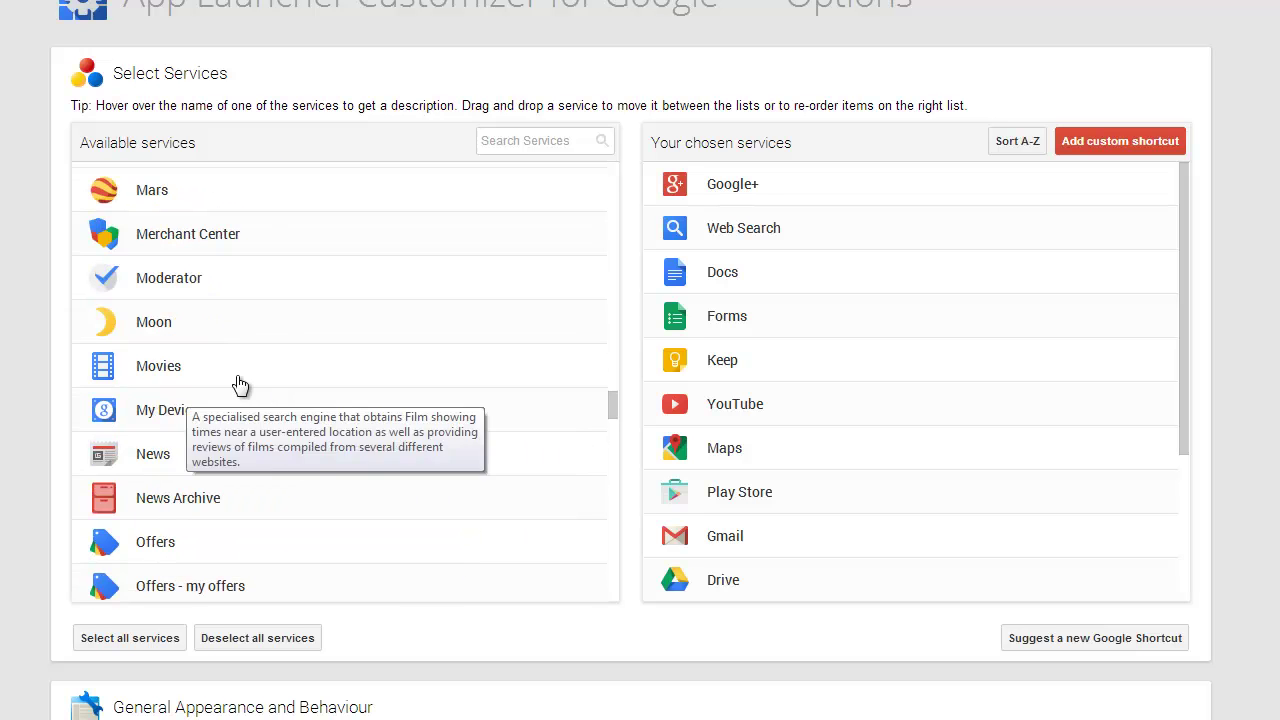
scroll(193, 450, down, 10)
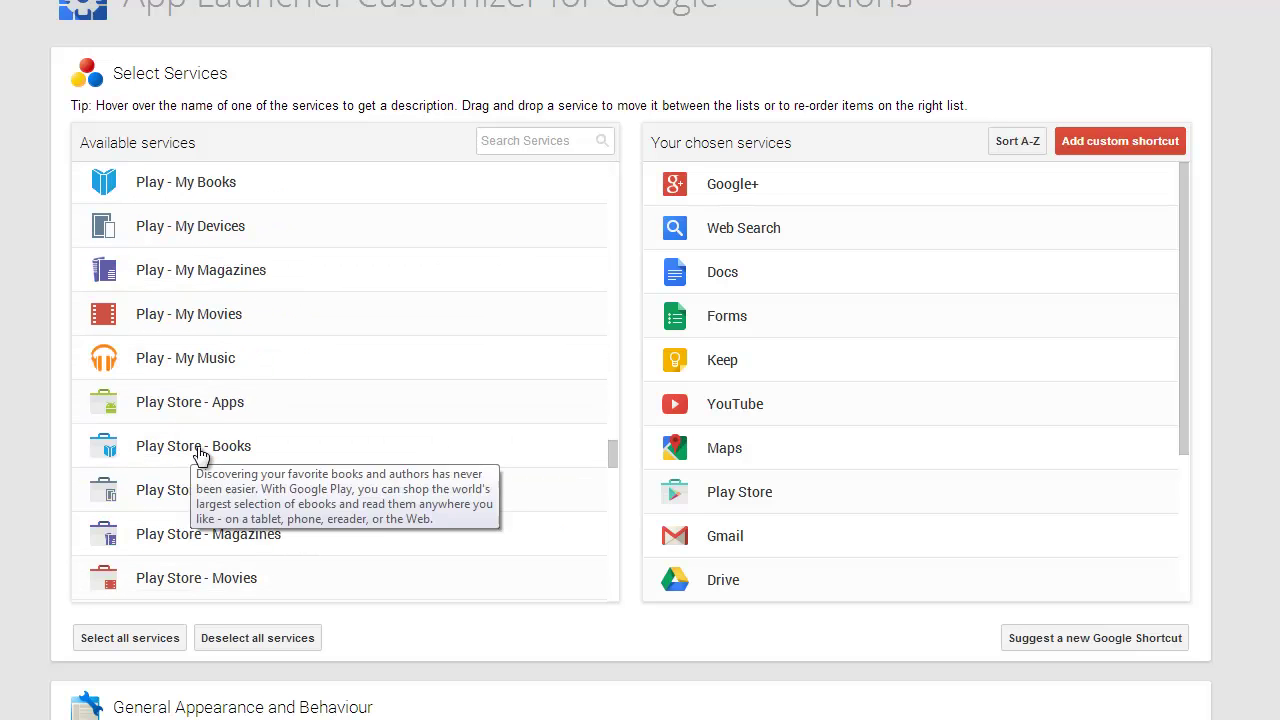
scroll(228, 462, down, 5)
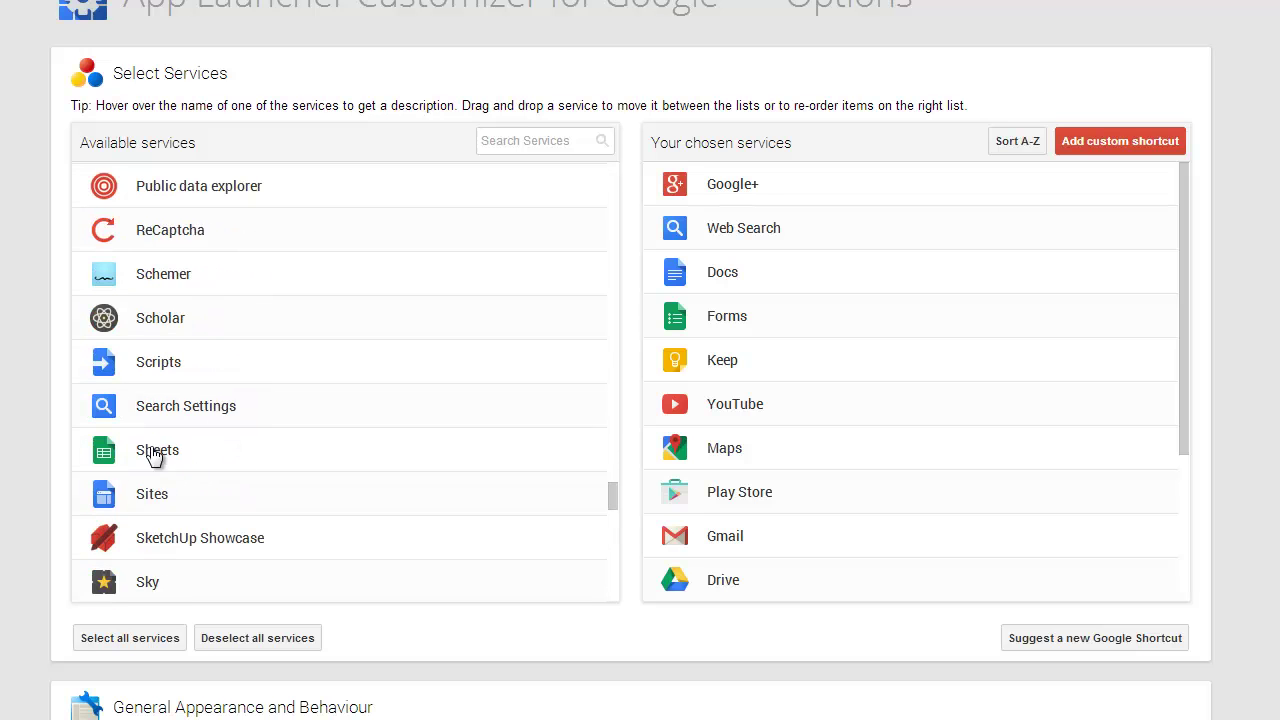
drag(865, 405, 865, 405)
drag(134, 449, 914, 349)
drag(235, 553, 937, 367)
Move Play Store from the chosen services back into Available services
scroll(437, 549, down, 7)
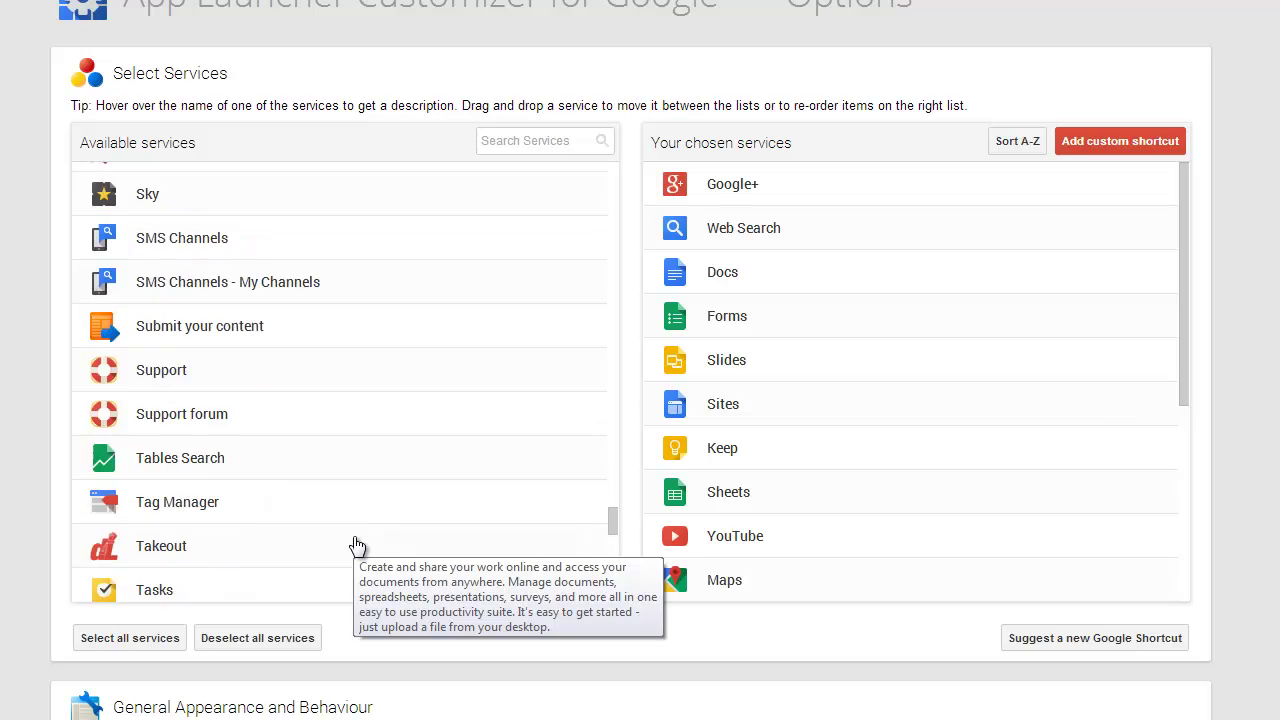
scroll(358, 545, down, 3)
scroll(912, 475, down, 5)
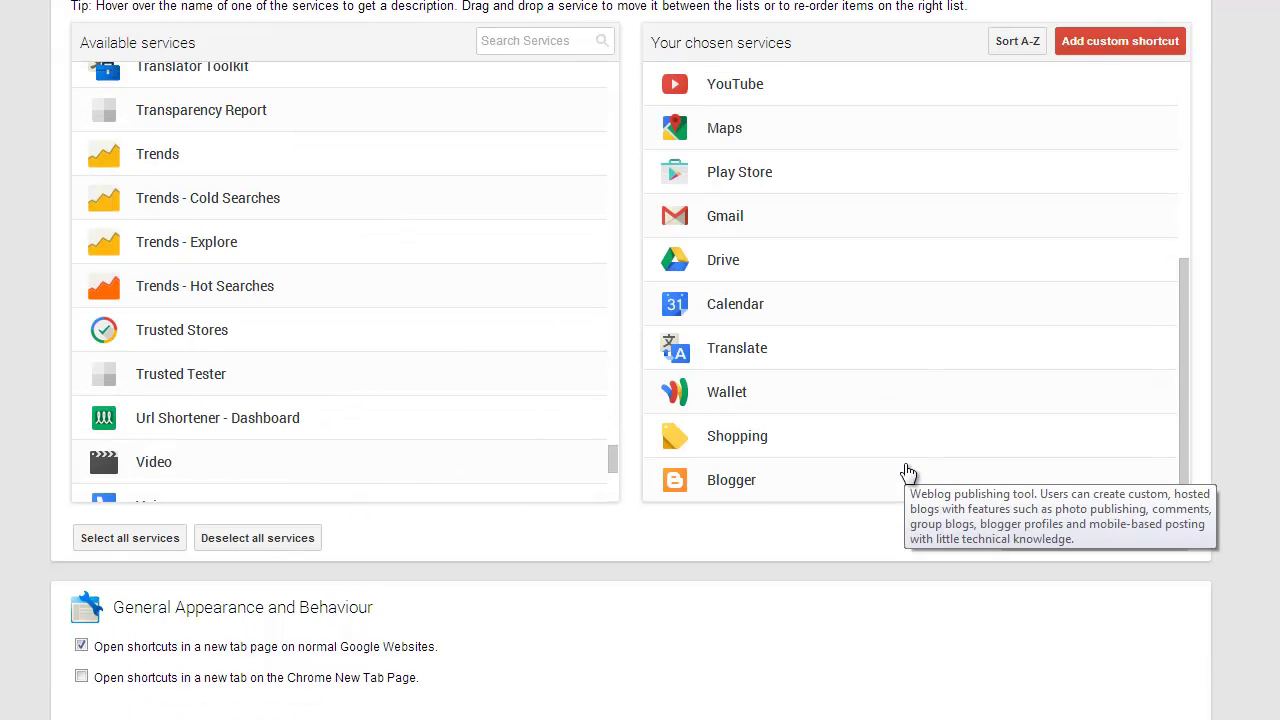
scroll(894, 514, up, 2)
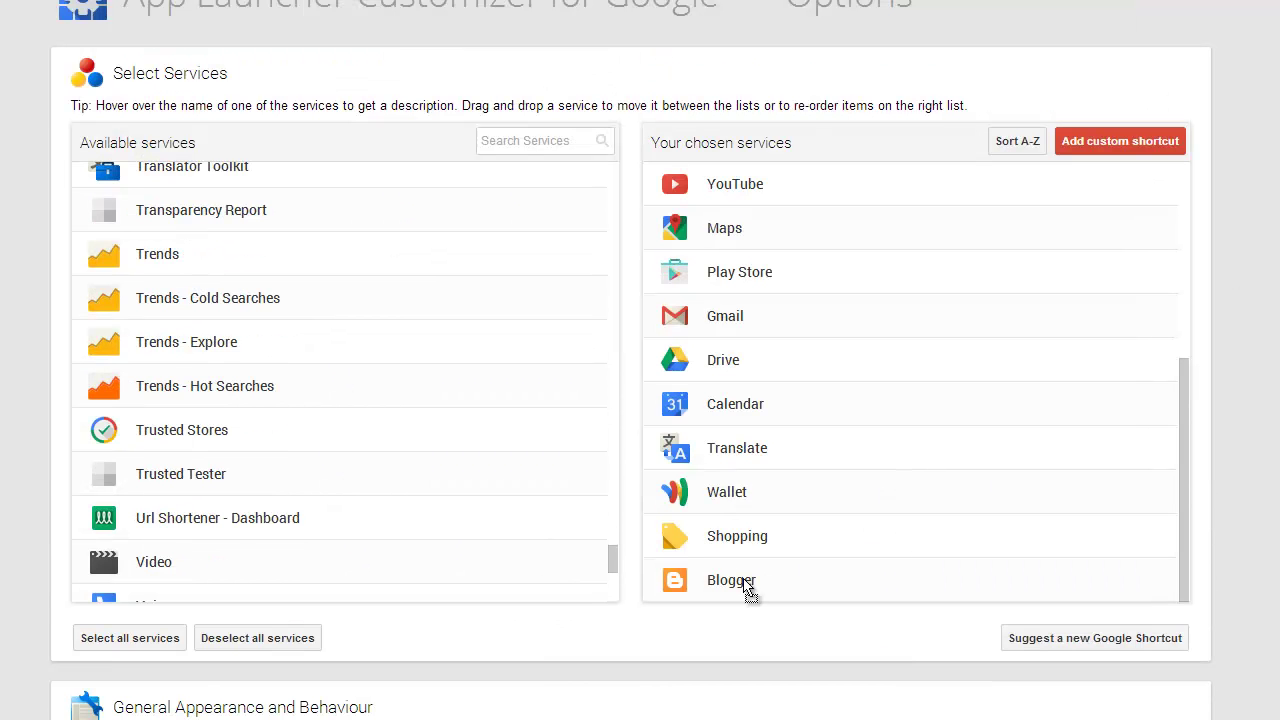
scroll(645, 570, up, 1)
scroll(645, 570, up, 1)
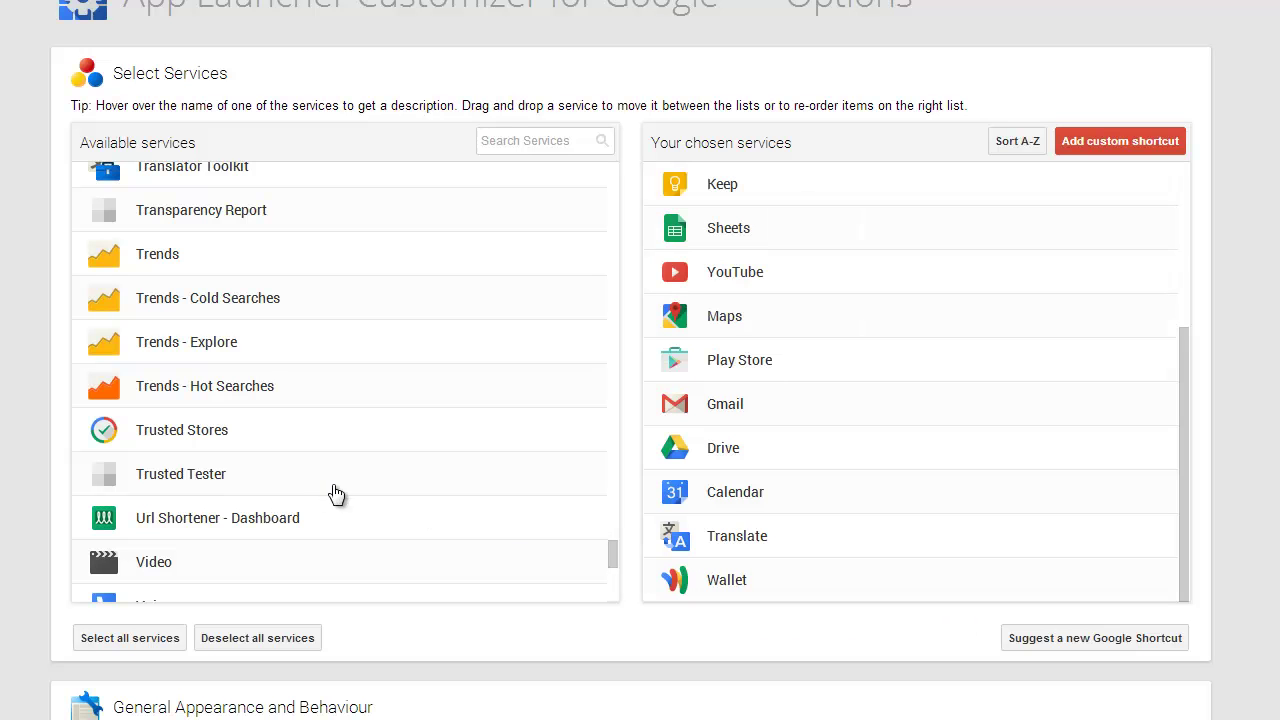
scroll(645, 565, up, 1)
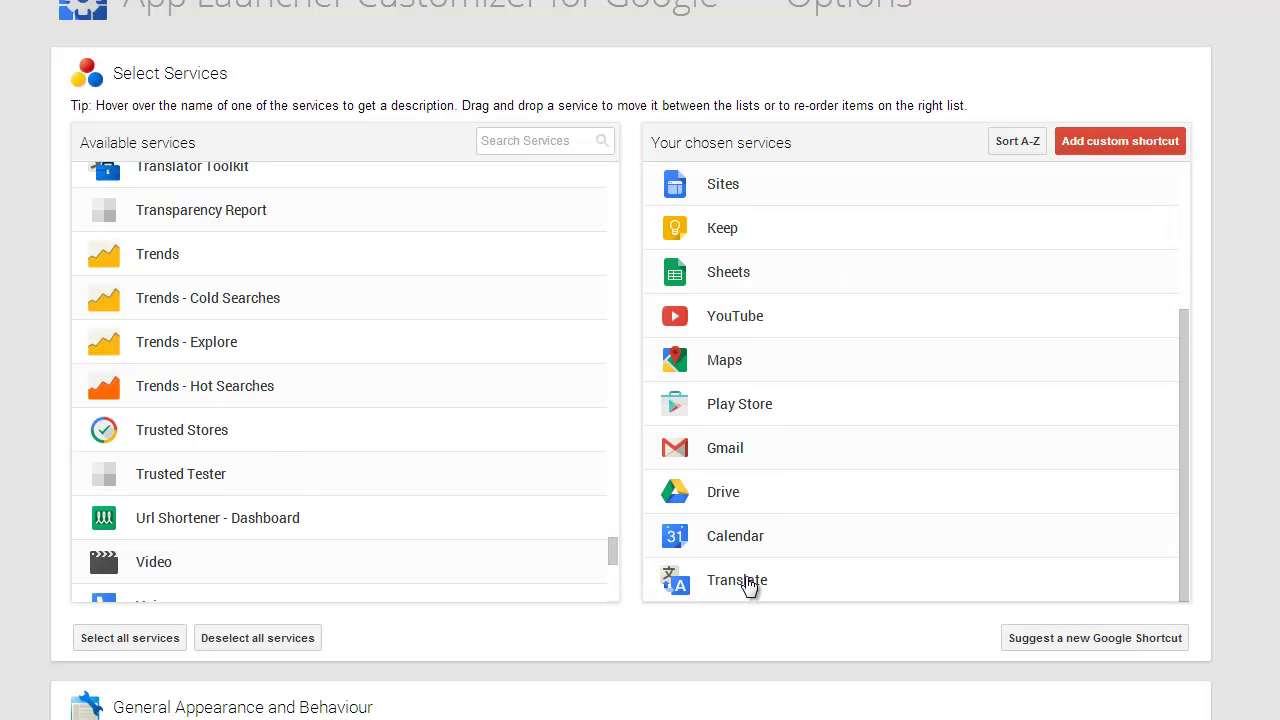
scroll(634, 405, up, 1)
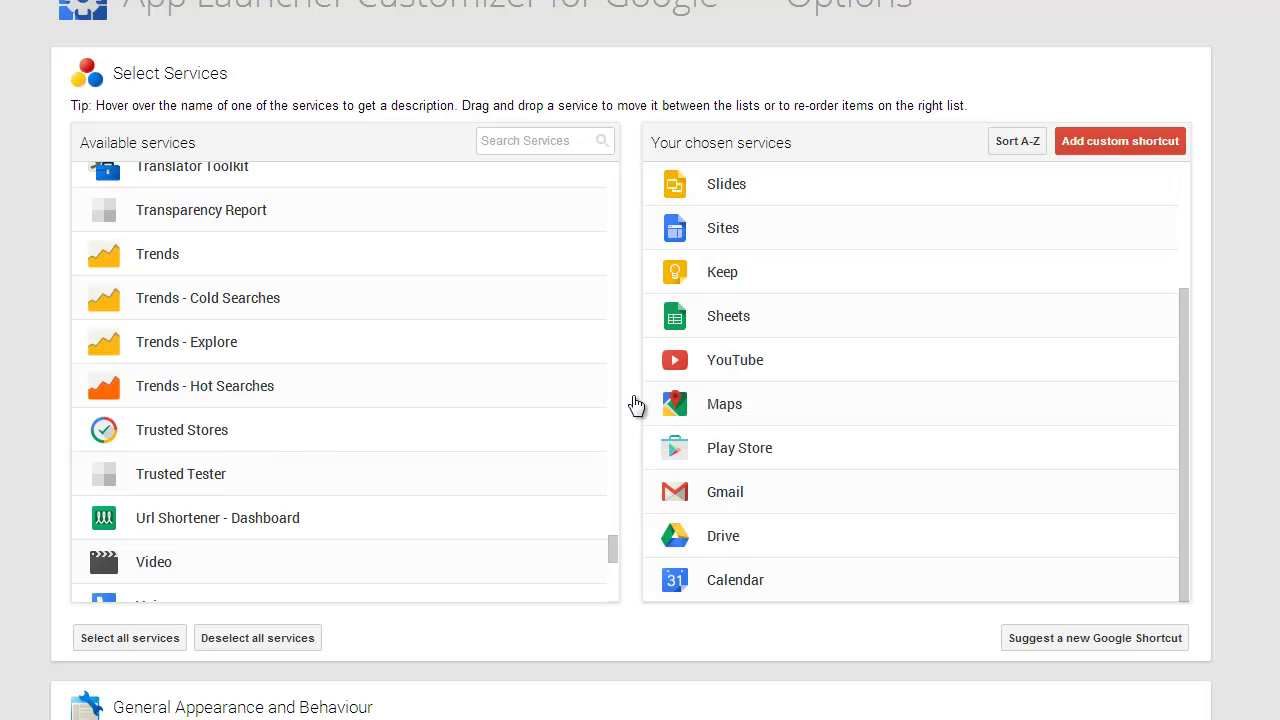
mouse_move(740, 456)
drag(740, 456, 183, 400)
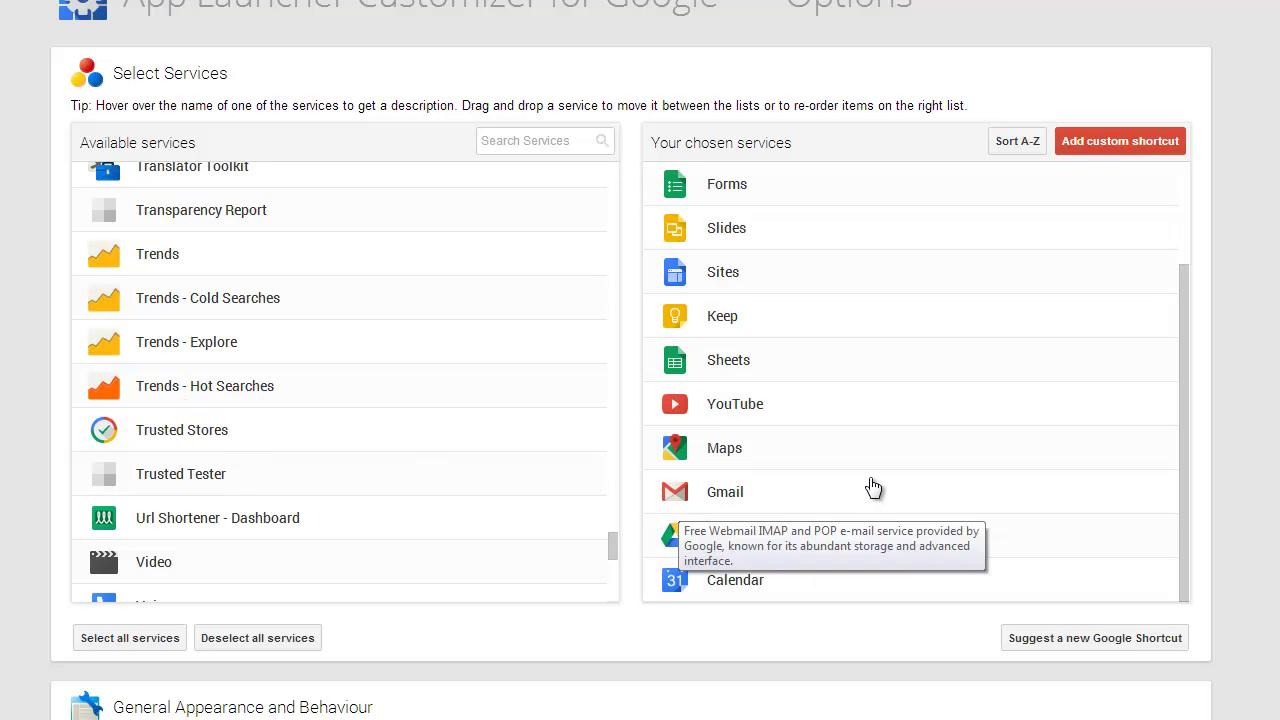
scroll(873, 490, up, 3)
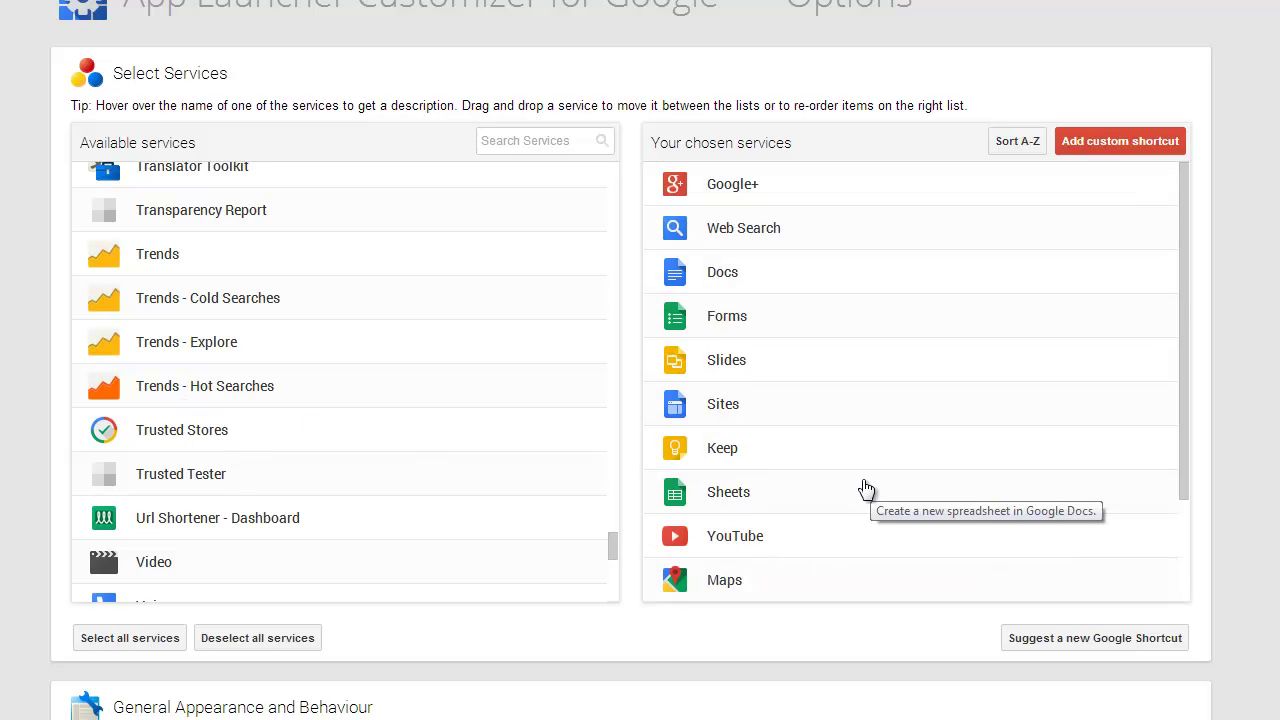
scroll(866, 489, down, 4)
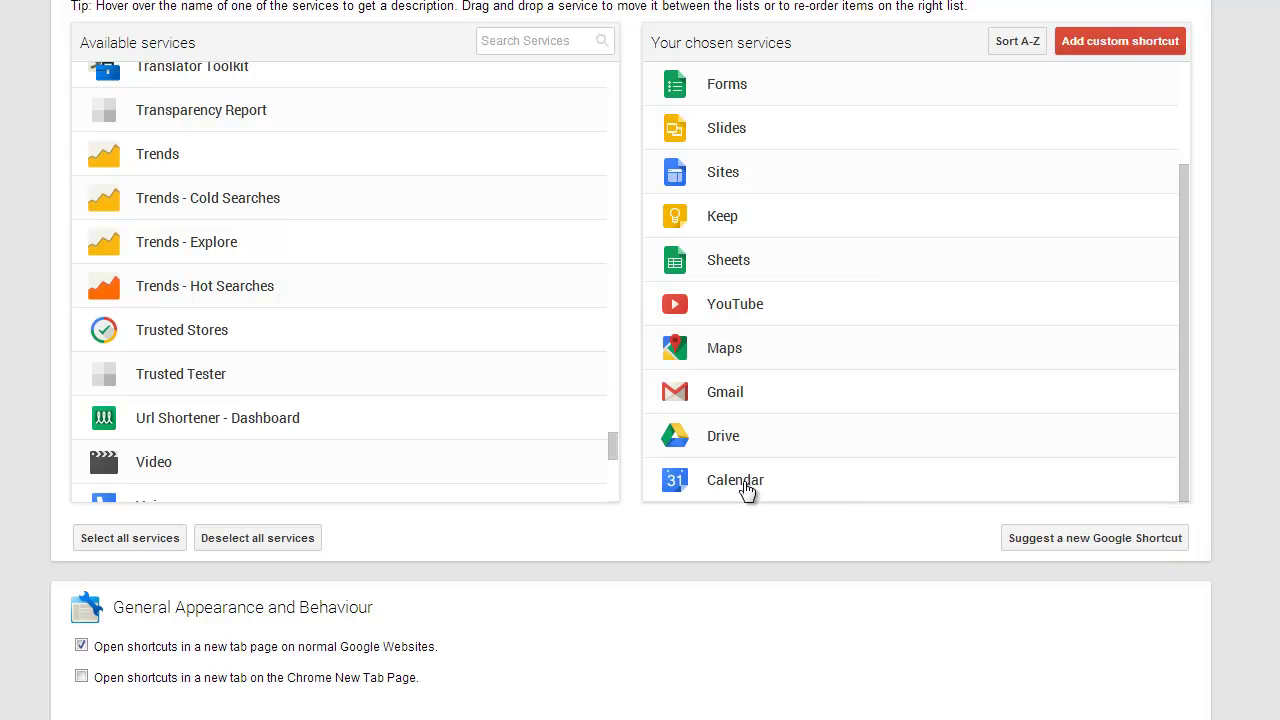
Place Gmail - New mail first and Calendar second in the chosen services
drag(748, 486, 748, 106)
scroll(795, 338, up, 3)
scroll(795, 338, down, 3)
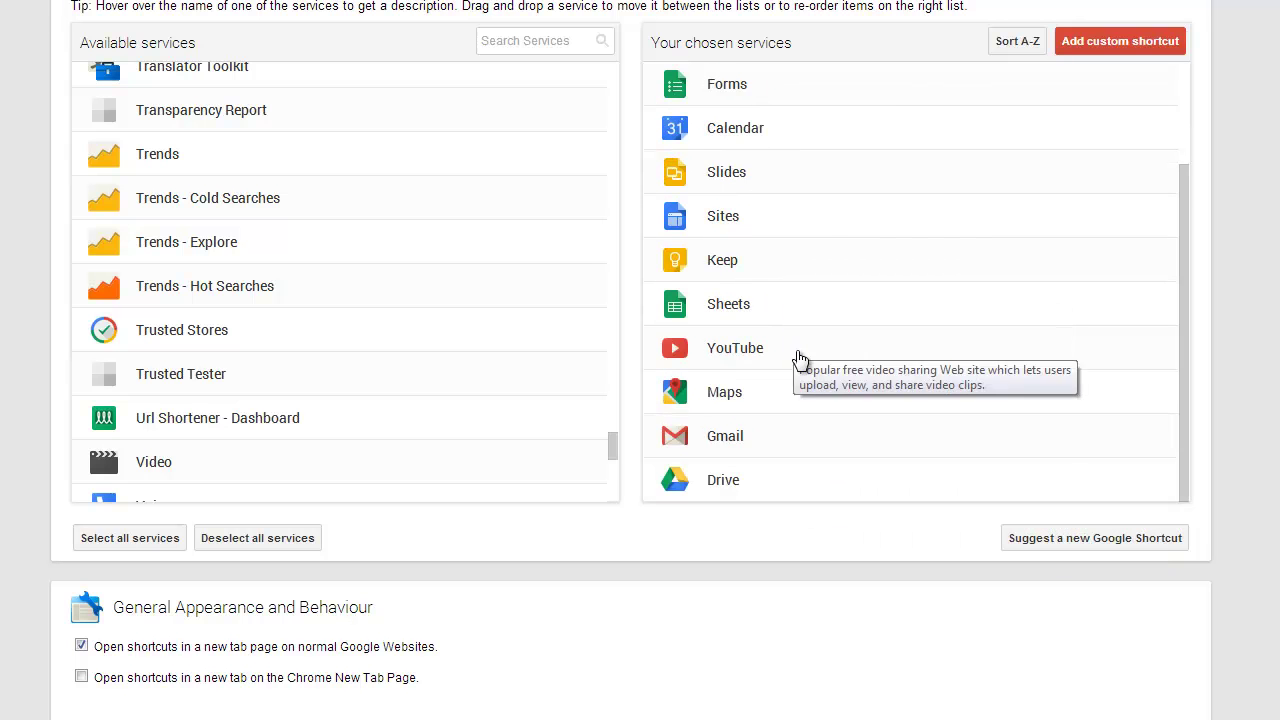
drag(734, 437, 760, 150)
drag(612, 447, 605, 238)
drag(212, 243, 756, 150)
scroll(851, 320, up, 5)
drag(752, 412, 714, 229)
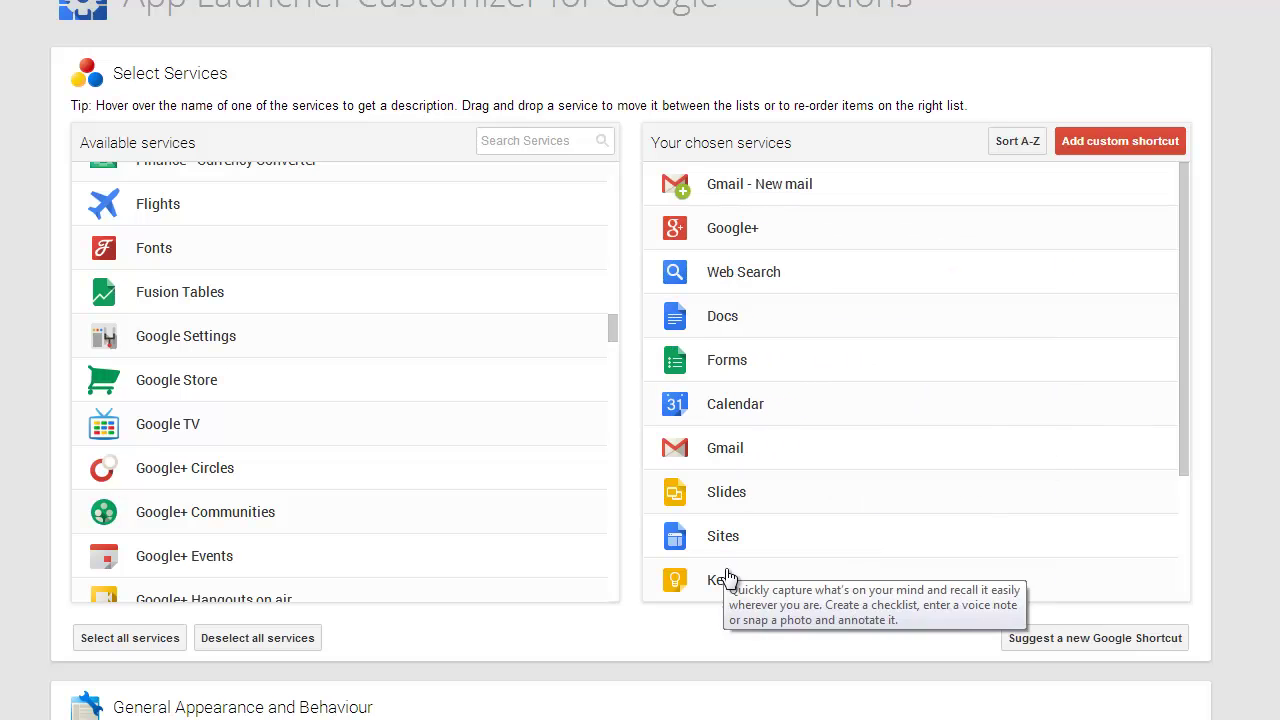
drag(748, 406, 754, 218)
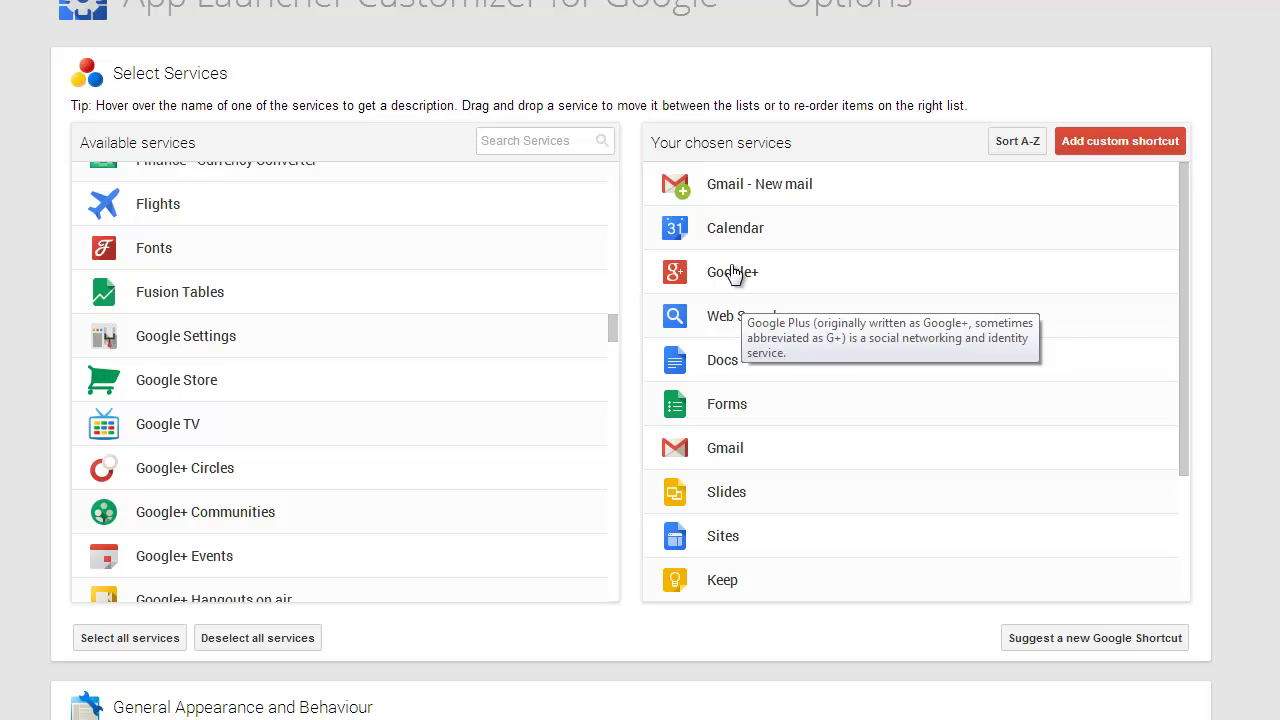
Remove Web Search, move Gmail below Slides, and put Sheets after Slides
drag(383, 340, 380, 342)
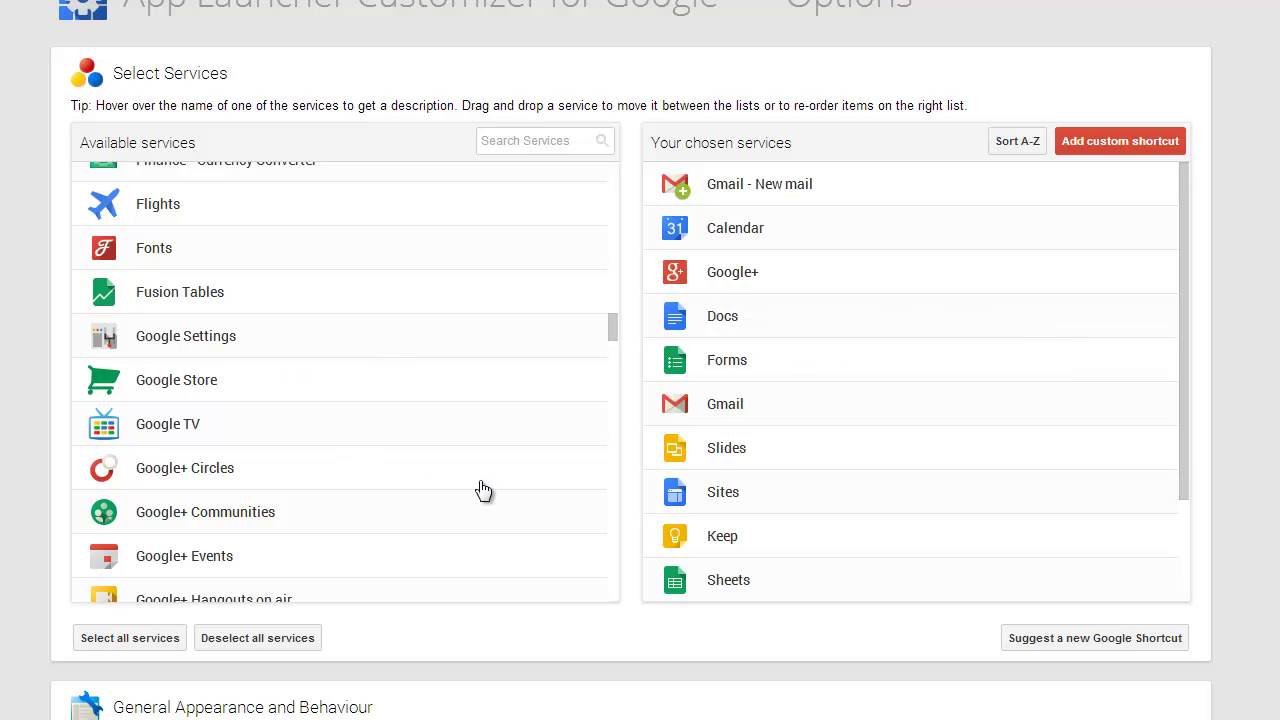
drag(720, 419, 757, 434)
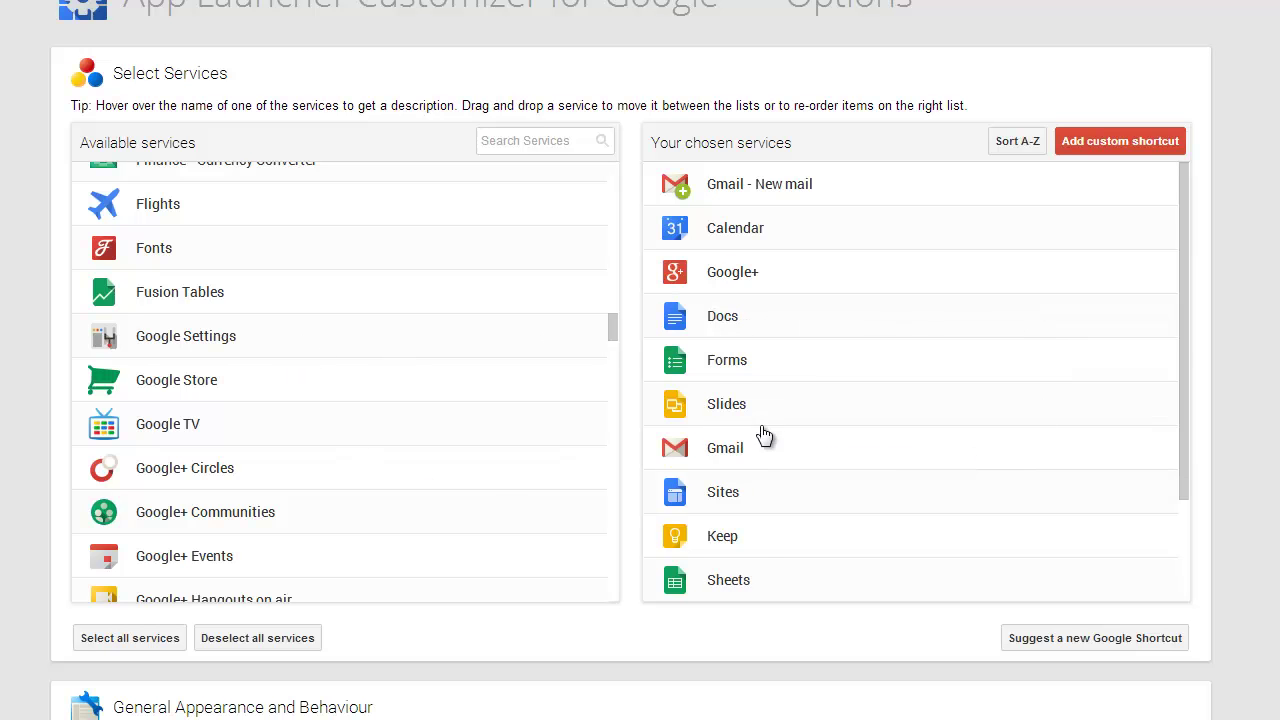
drag(745, 590, 786, 450)
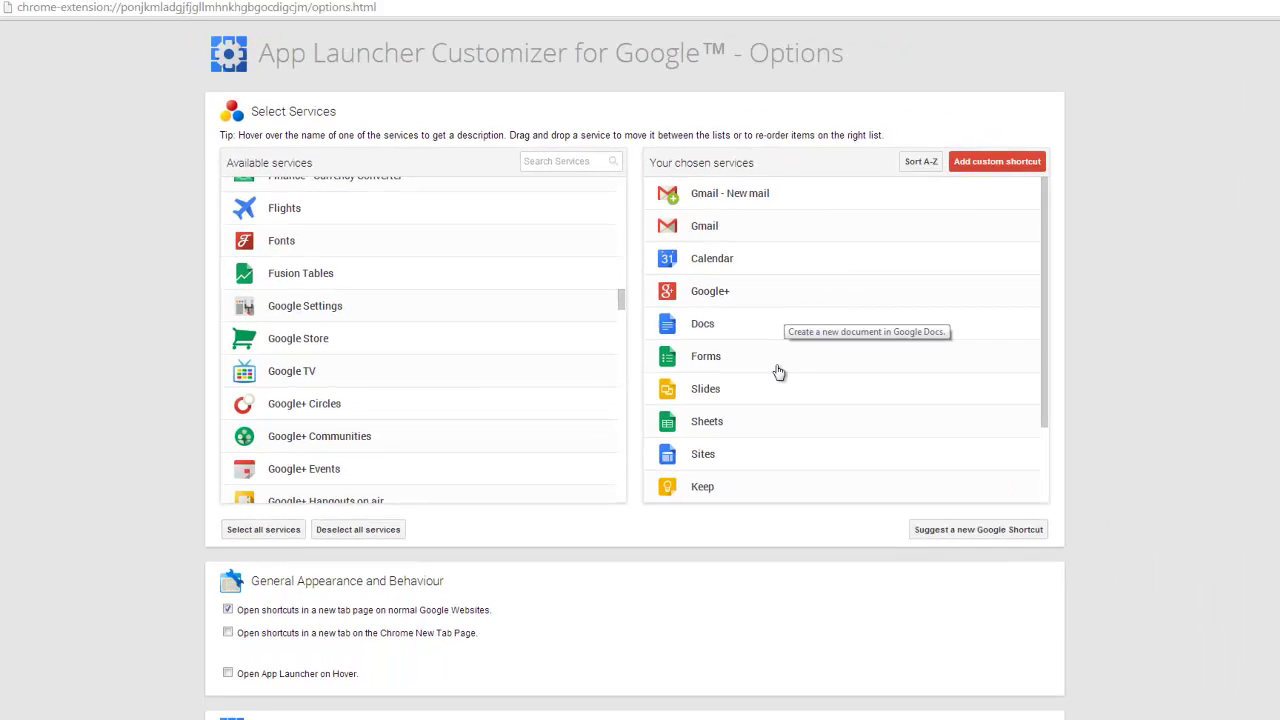
scroll(740, 440, down, 2)
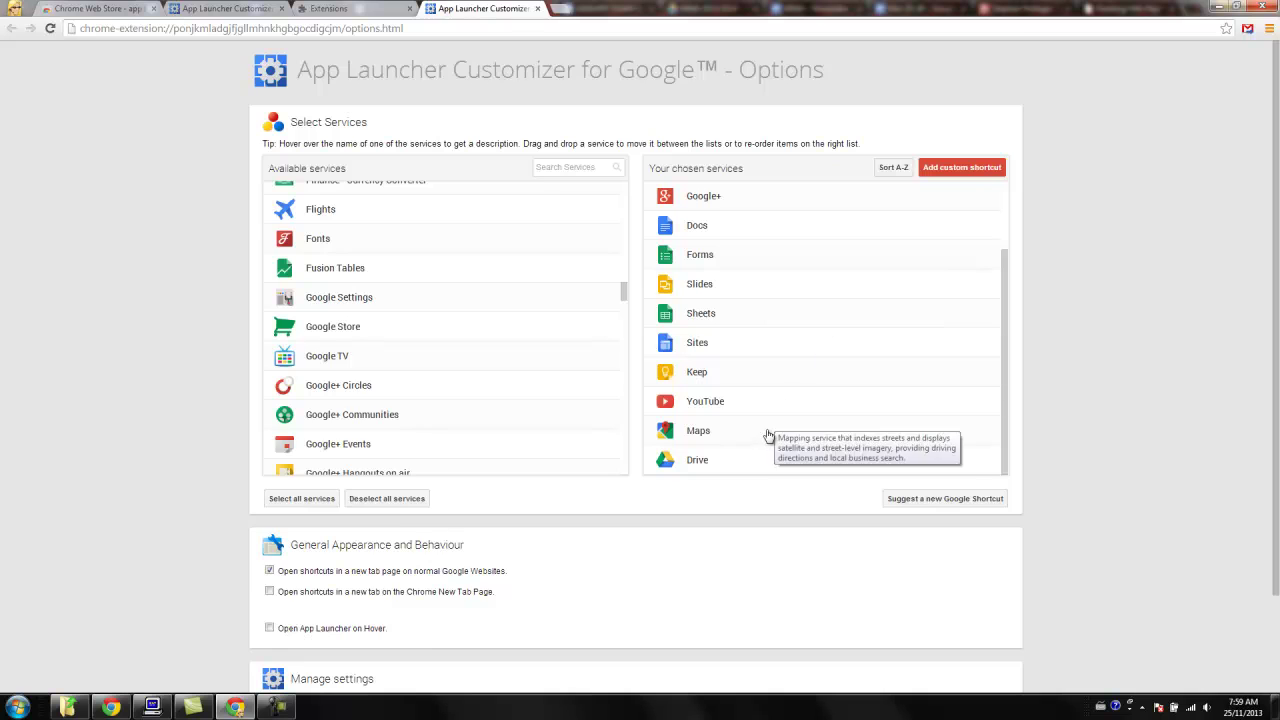
scroll(745, 463, down, 1)
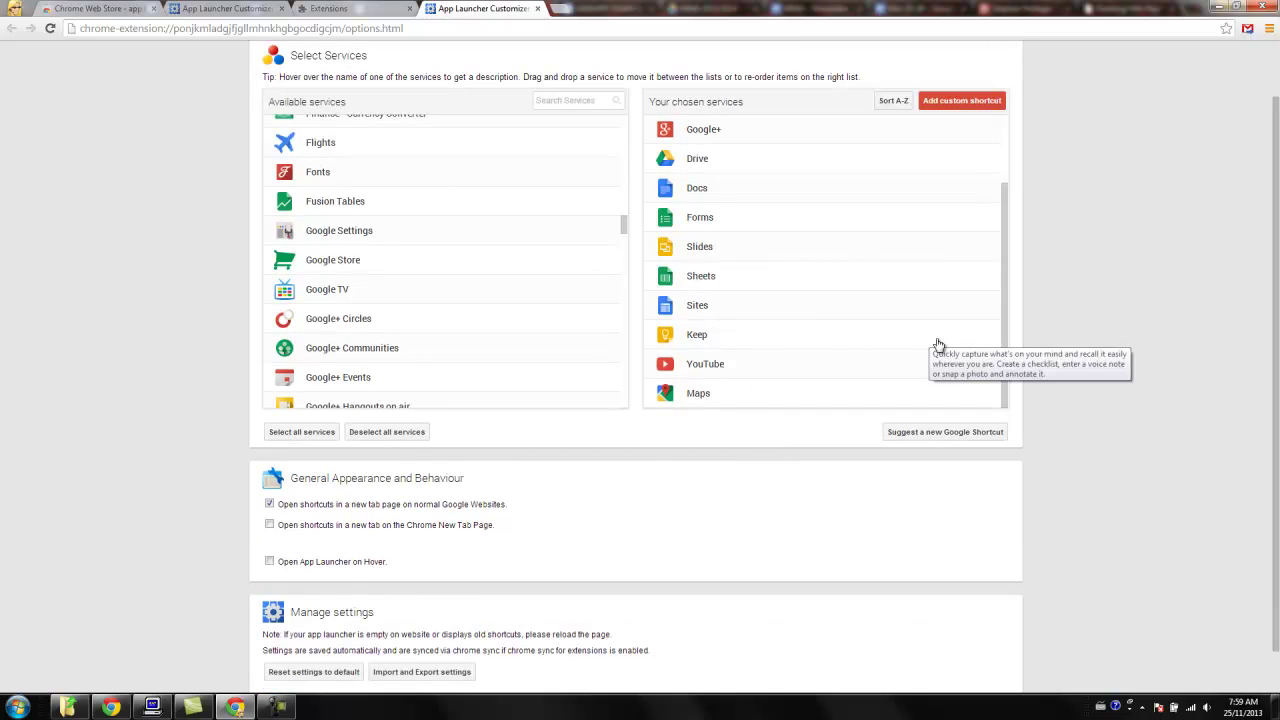
scroll(1110, 400, up, 1)
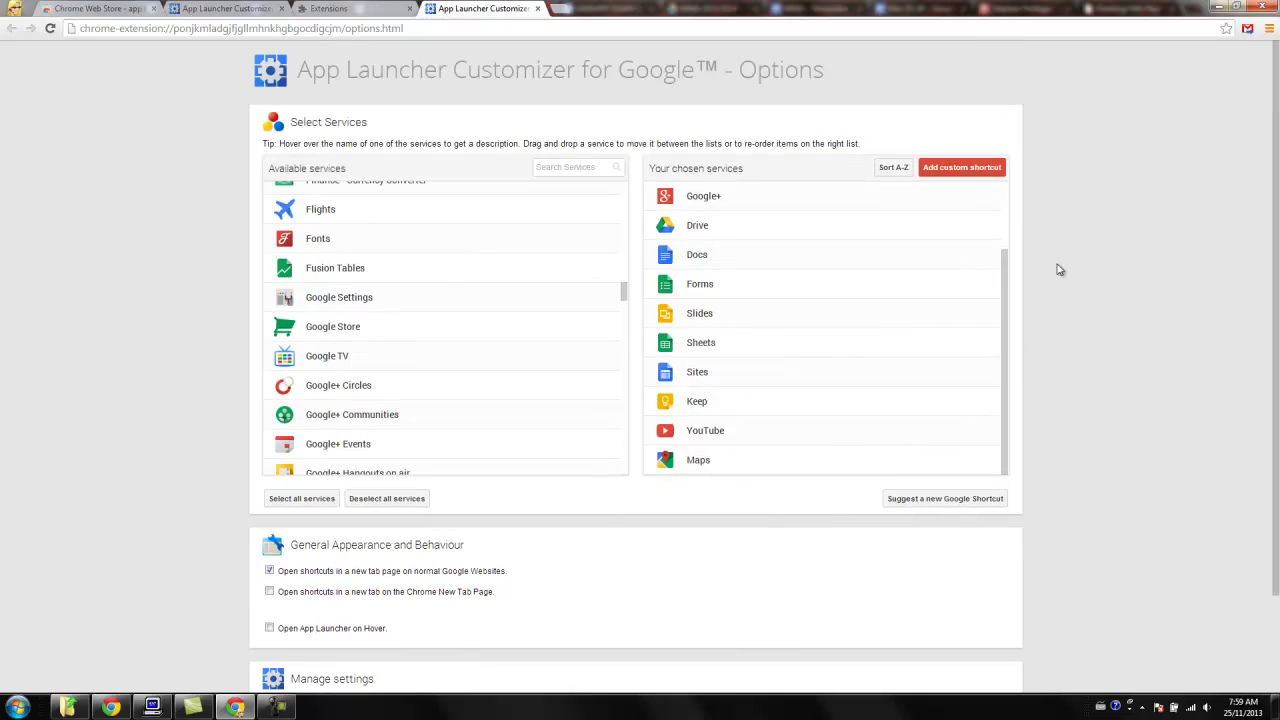
Load google.com in the second tab and check the apps panel's new service order
click(205, 9)
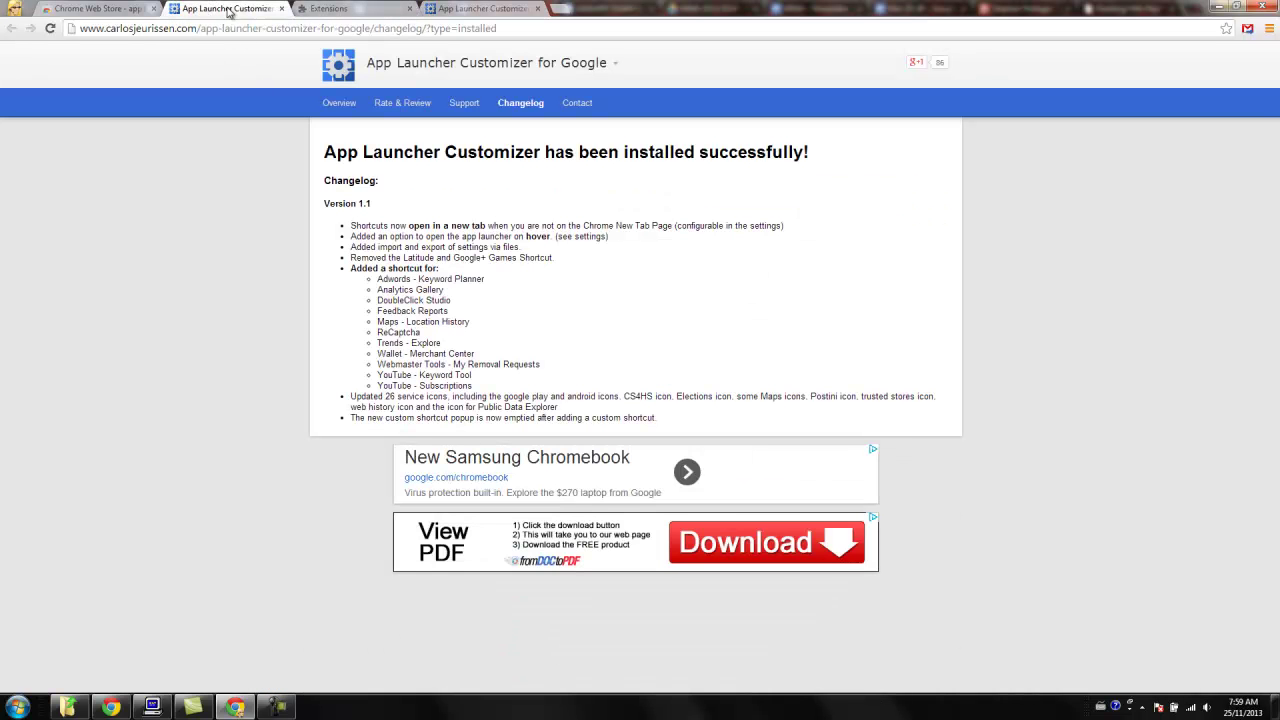
click(382, 27)
text(google.com)
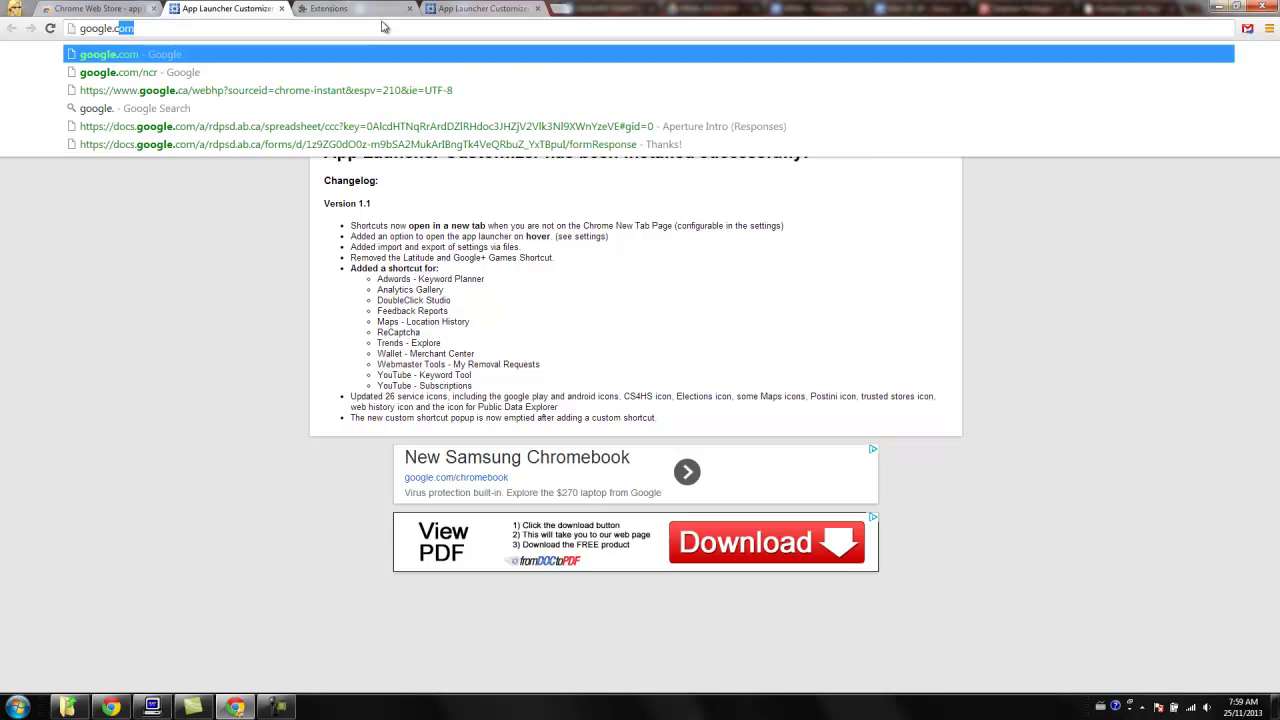
key(Return)
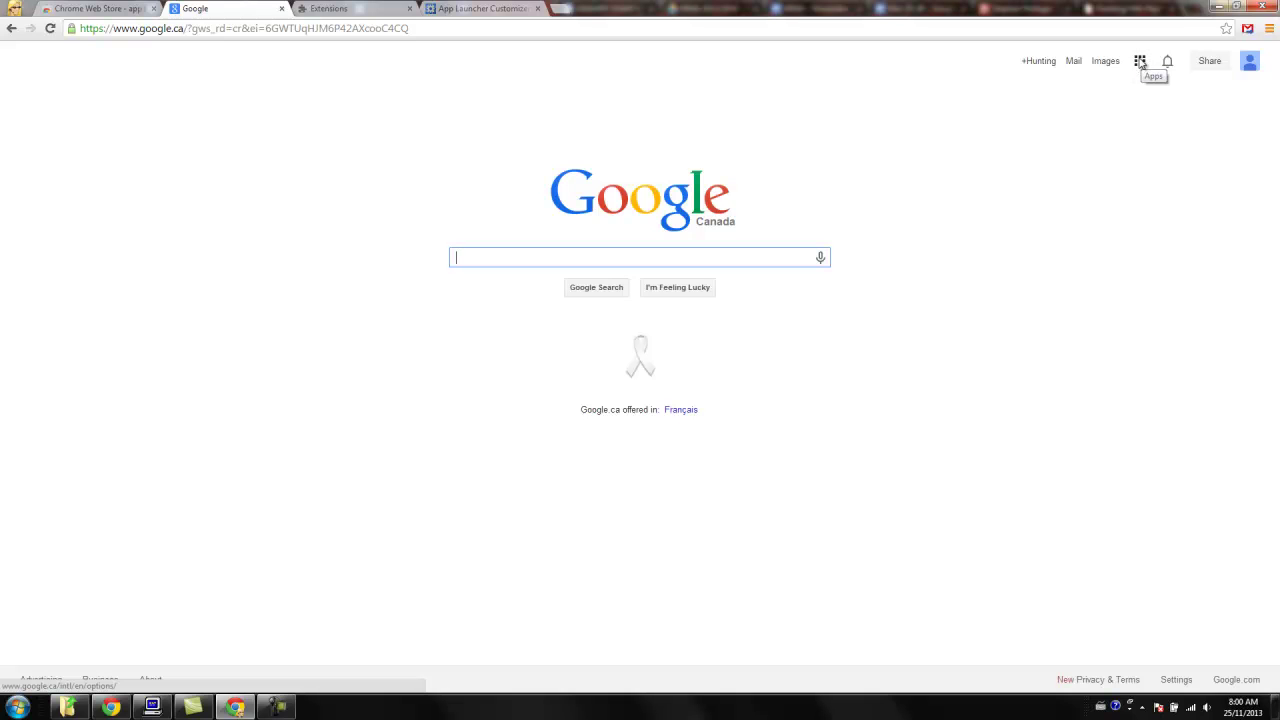
click(1141, 63)
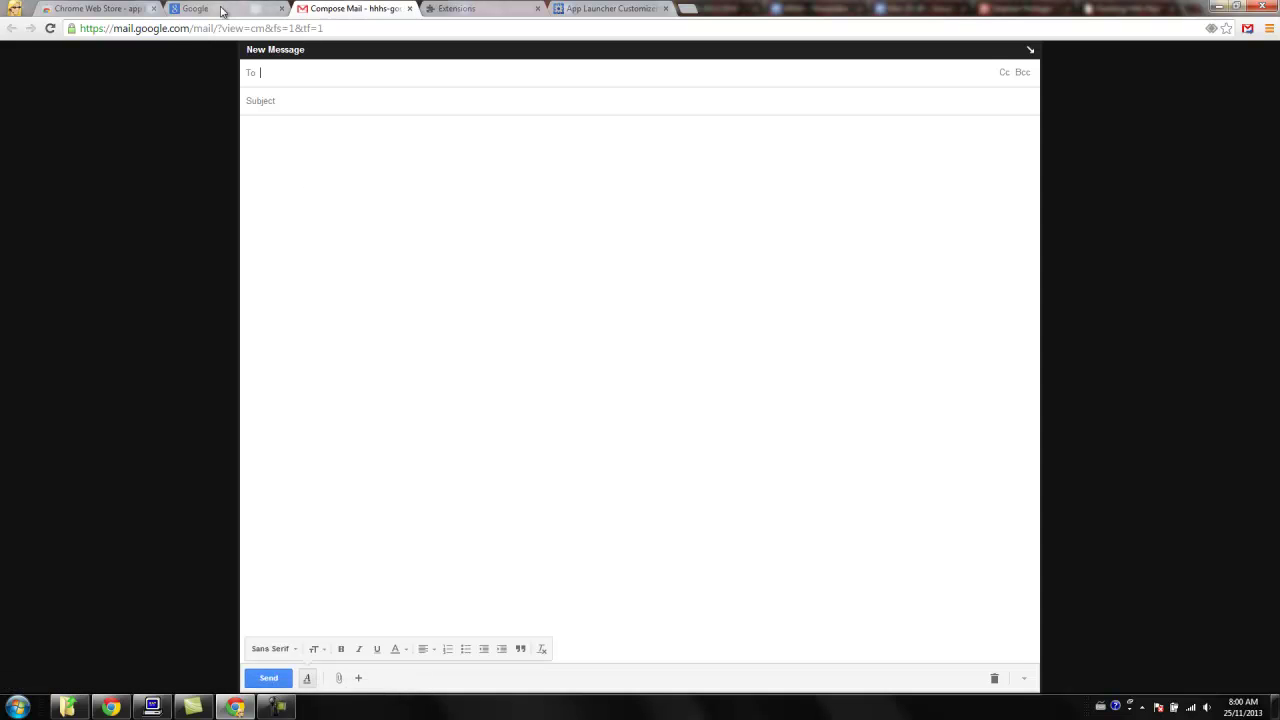
click(222, 10)
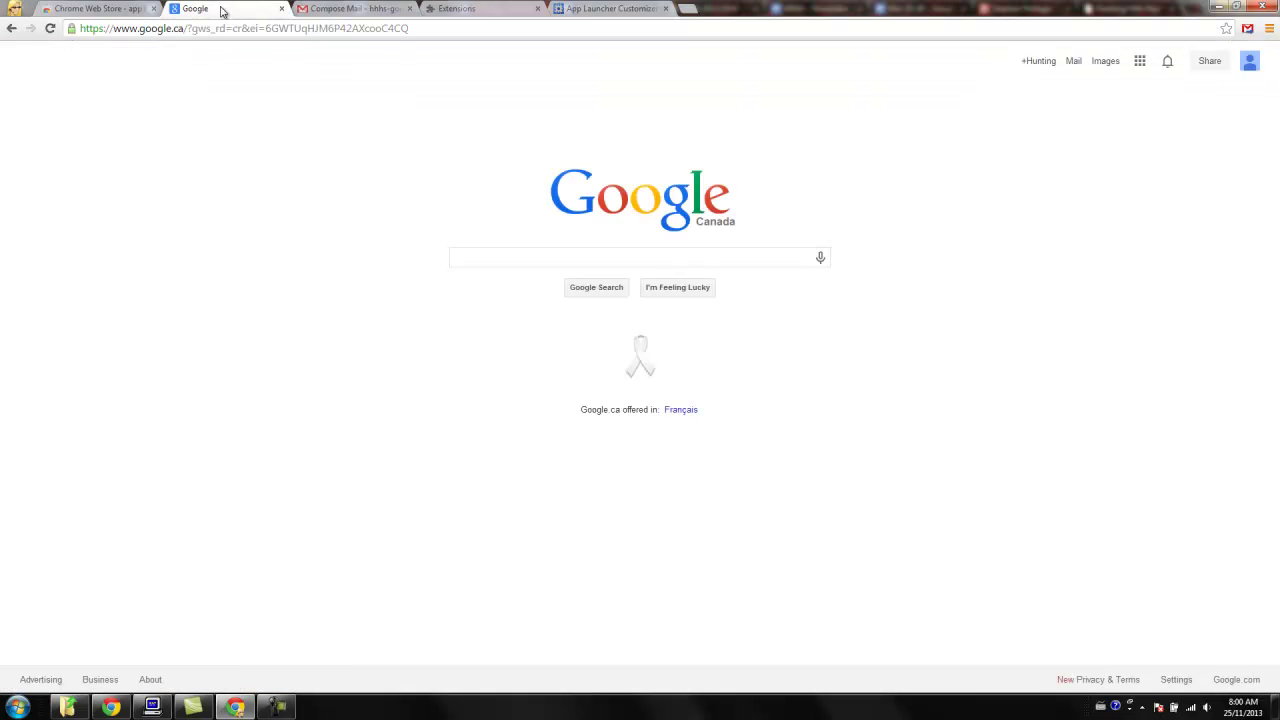
click(1140, 61)
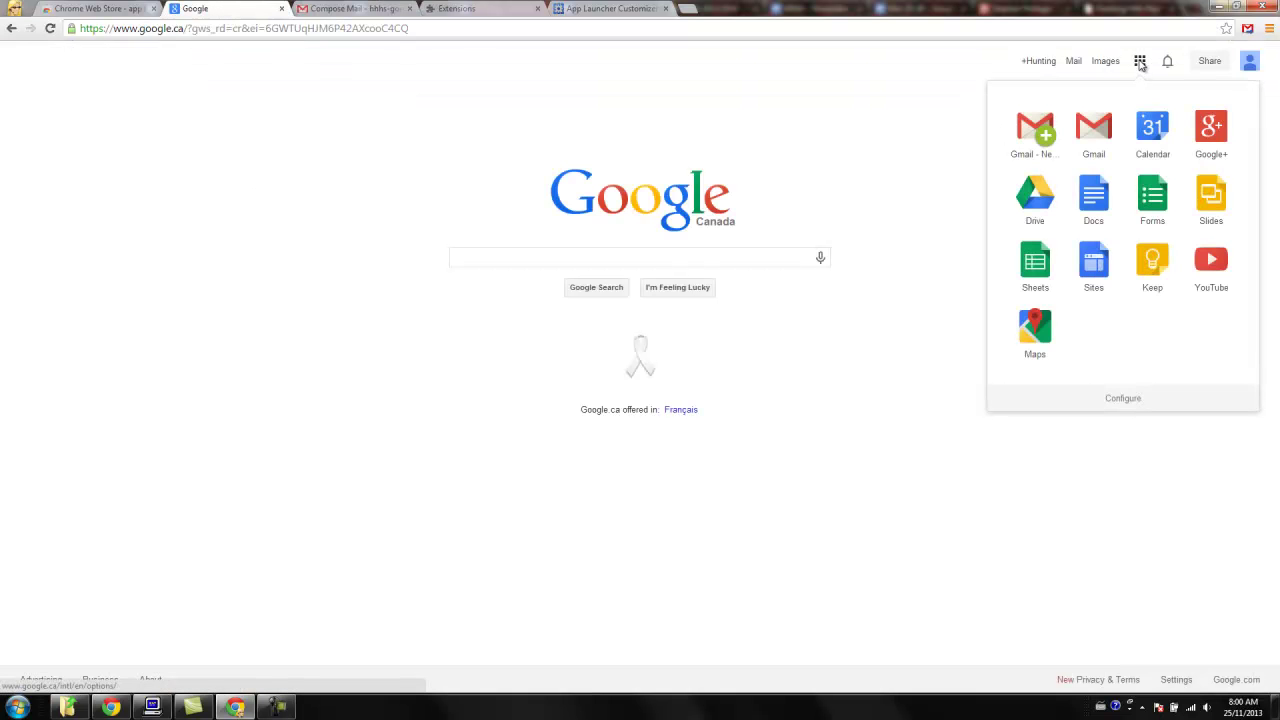
From the launcher's Configure settings, start a custom shortcut named 'Hunt'
click(1117, 402)
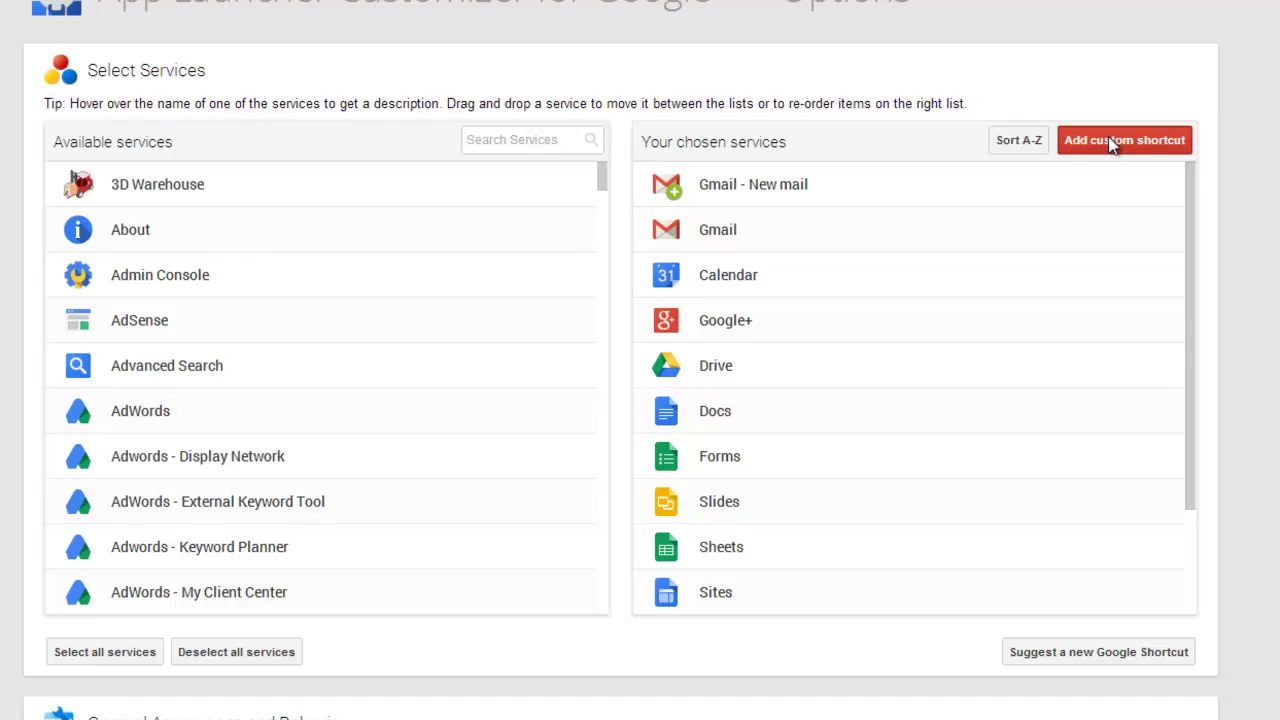
click(953, 167)
click(624, 362)
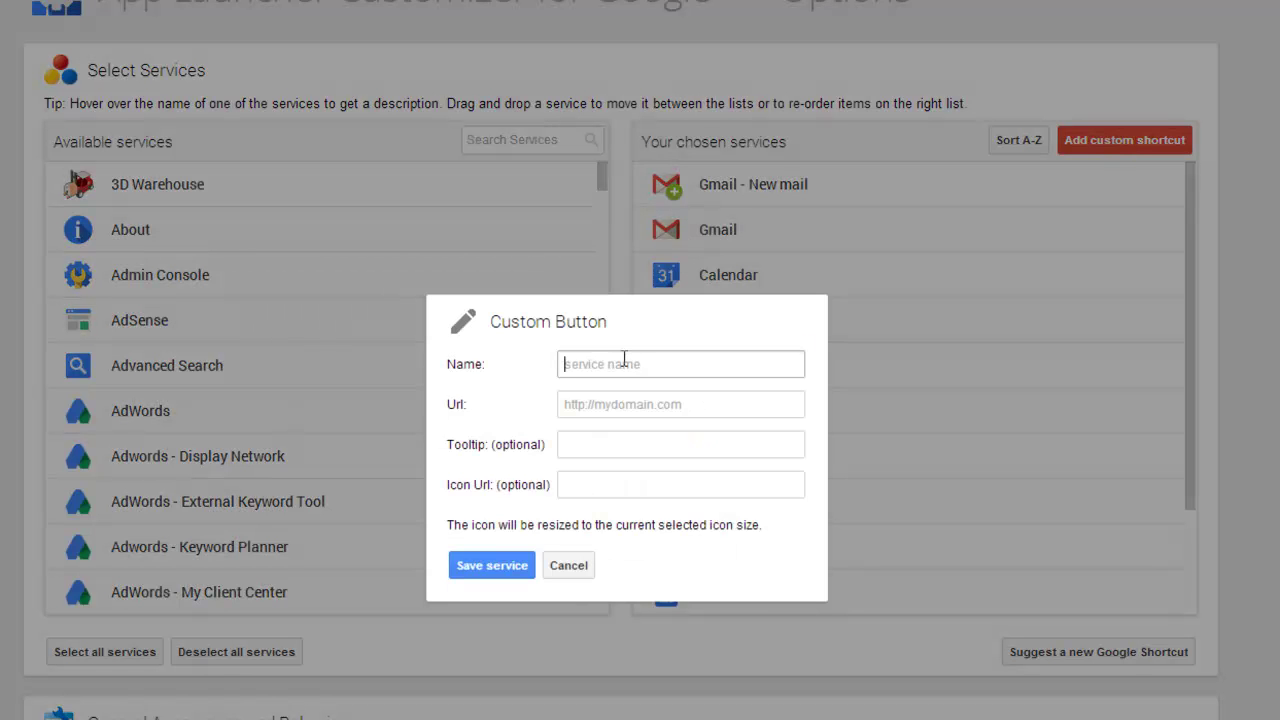
text(Hunt)
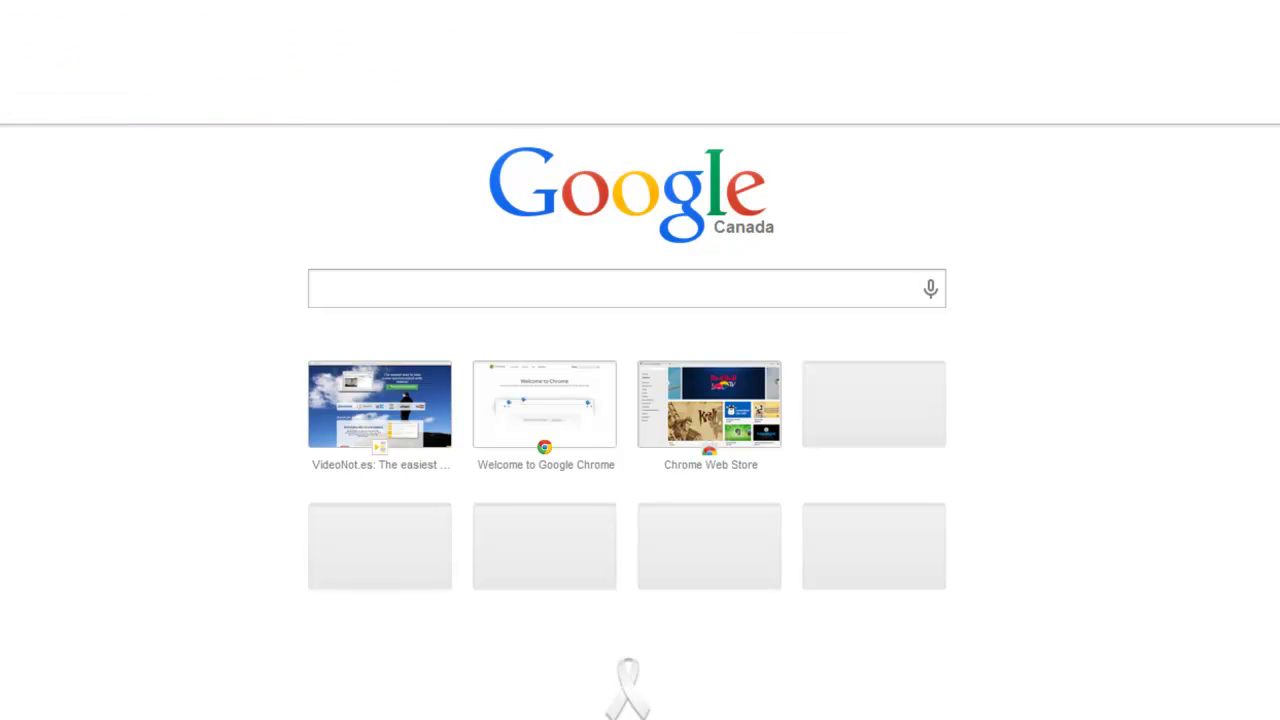
Search Hunting Hills High School, open its website, copy the URL, and return to options
text(sc)
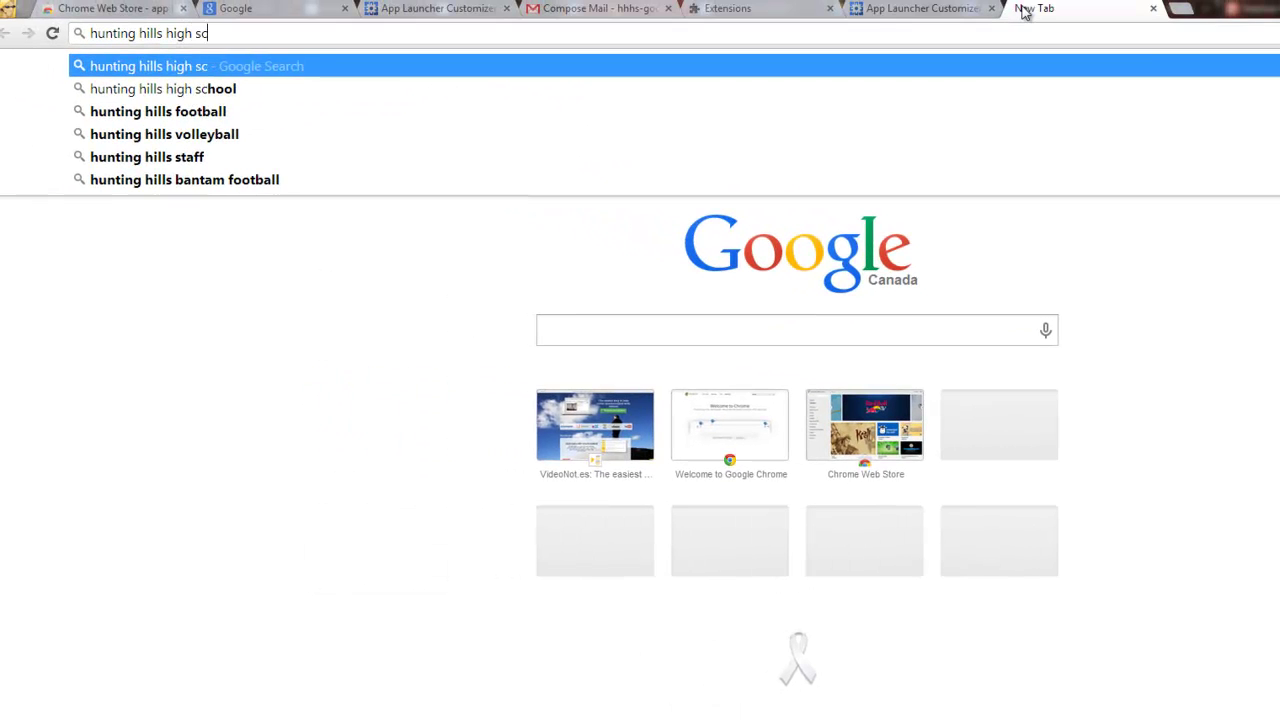
text(hool)
key(Return)
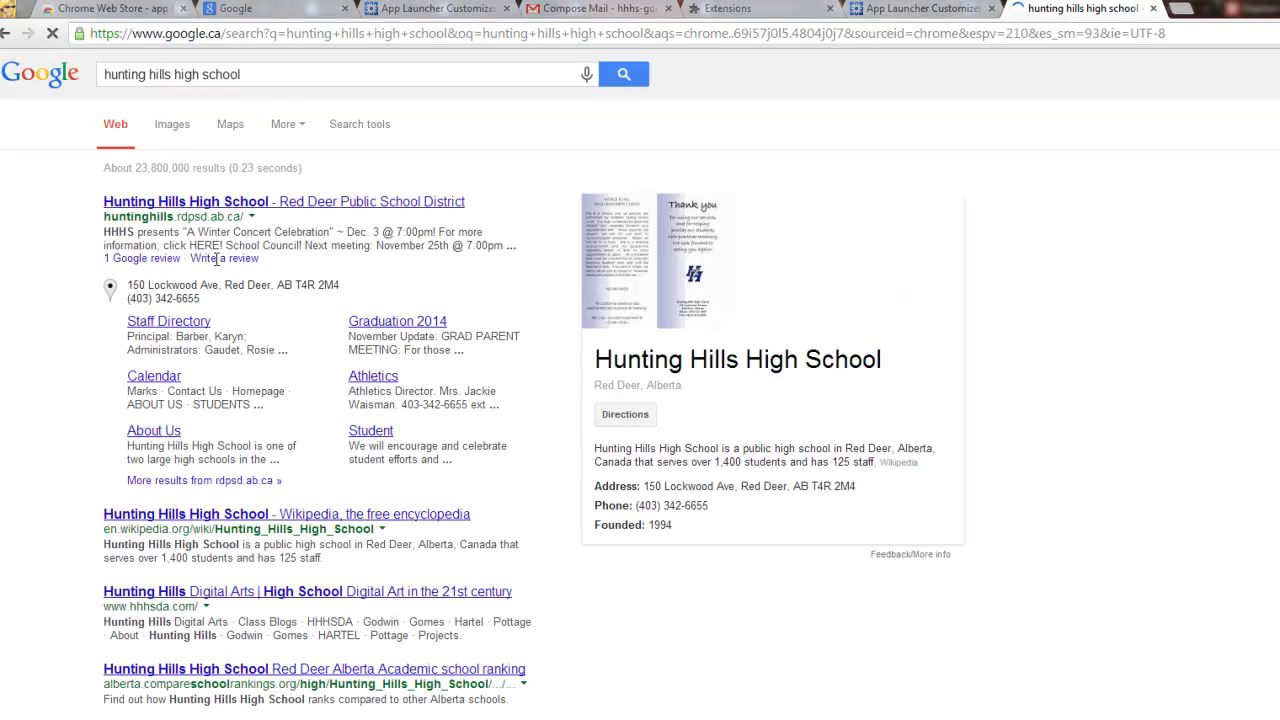
right_click(262, 205)
click(247, 205)
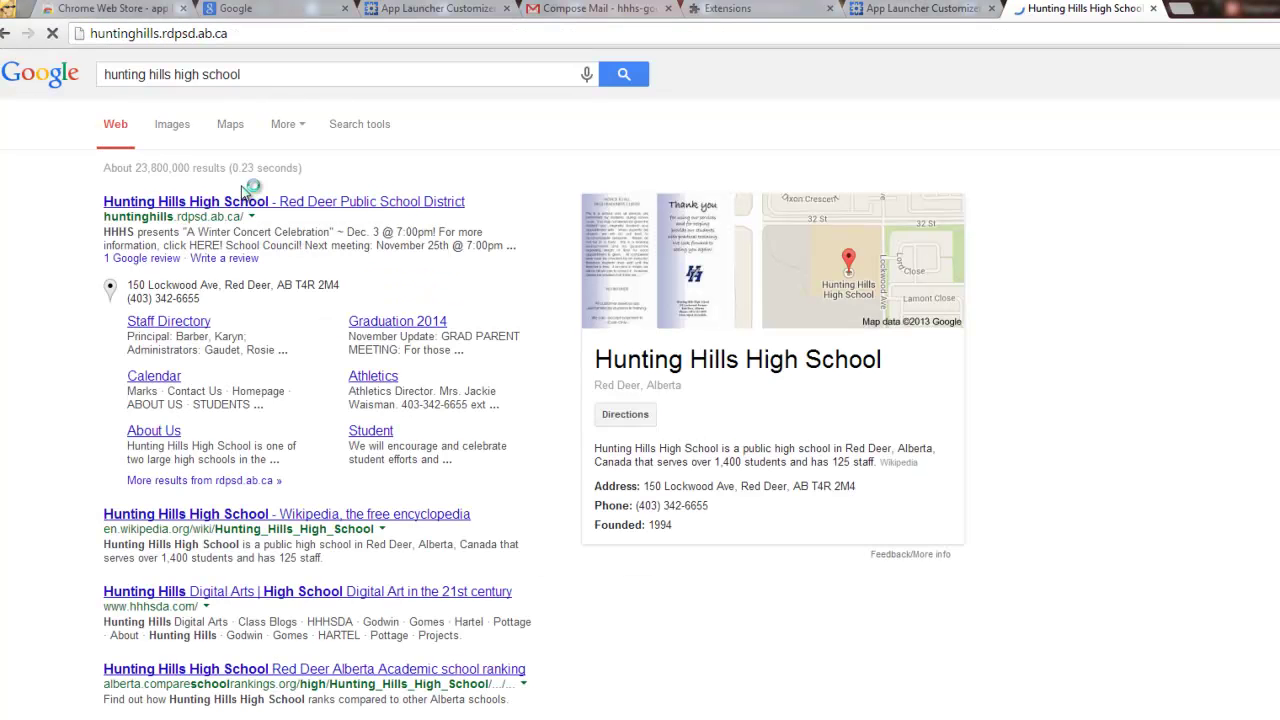
click(160, 33)
key(ctrl+c)
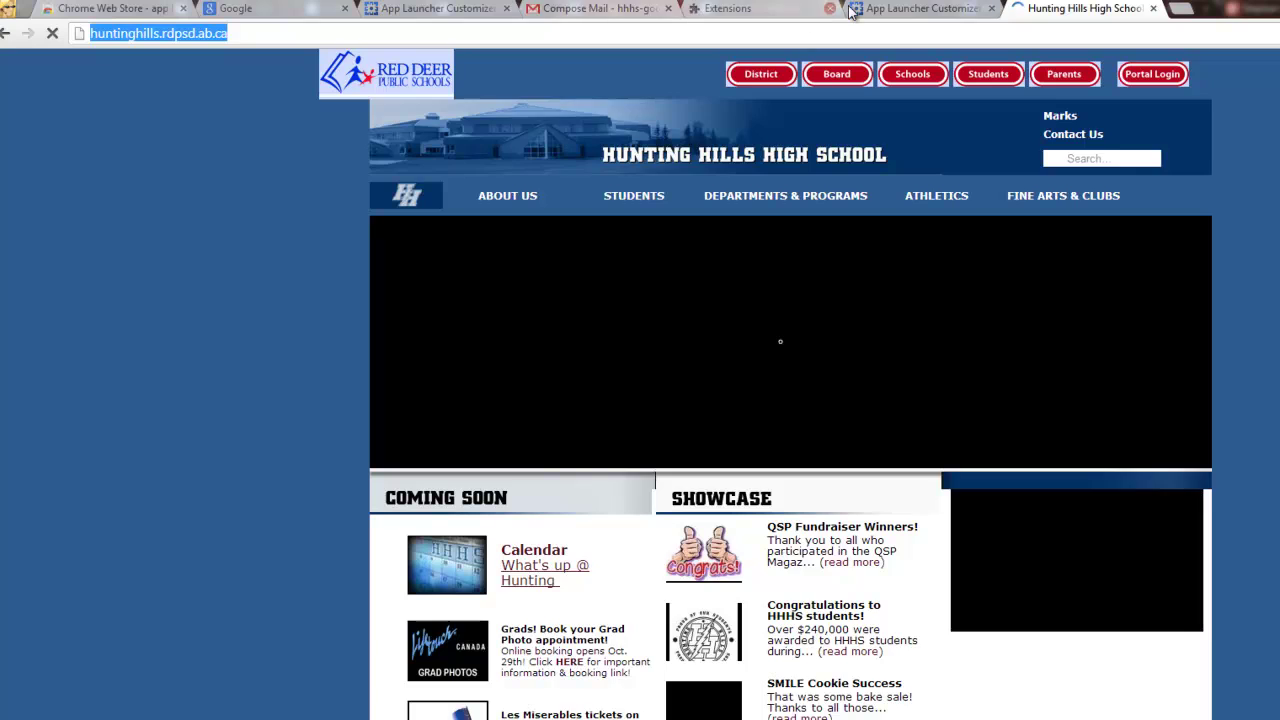
click(920, 8)
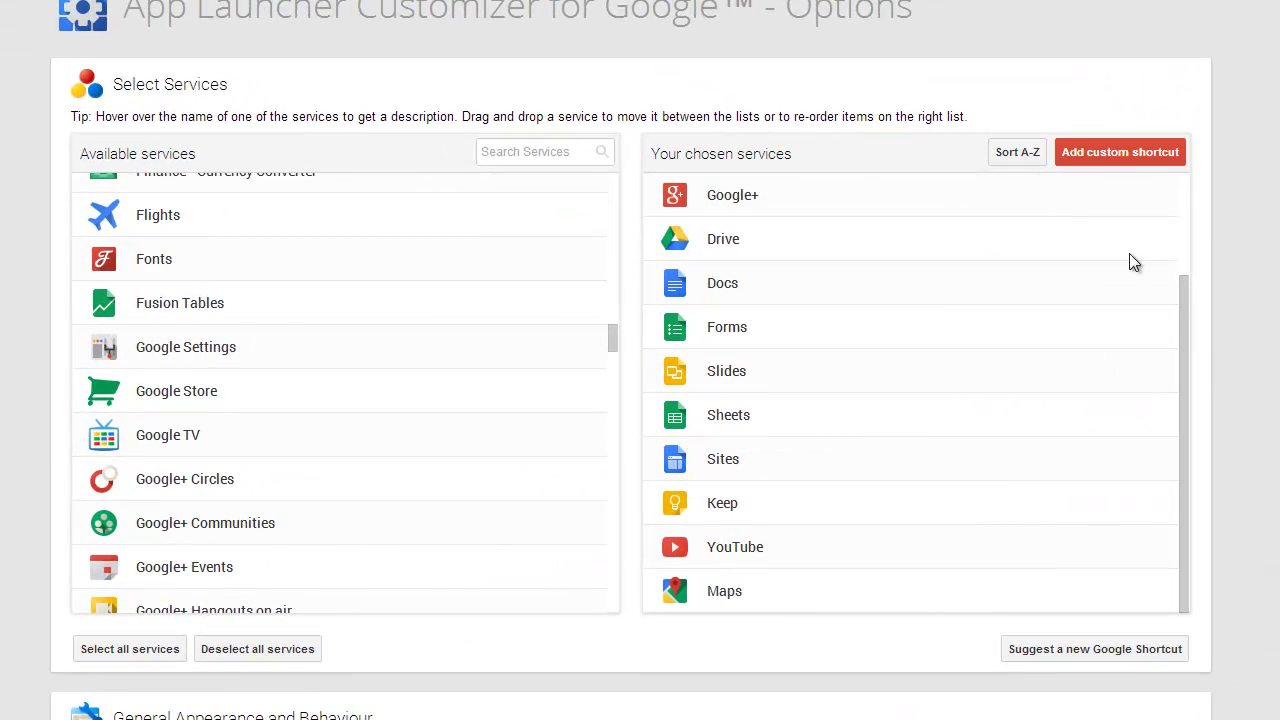
click(1124, 150)
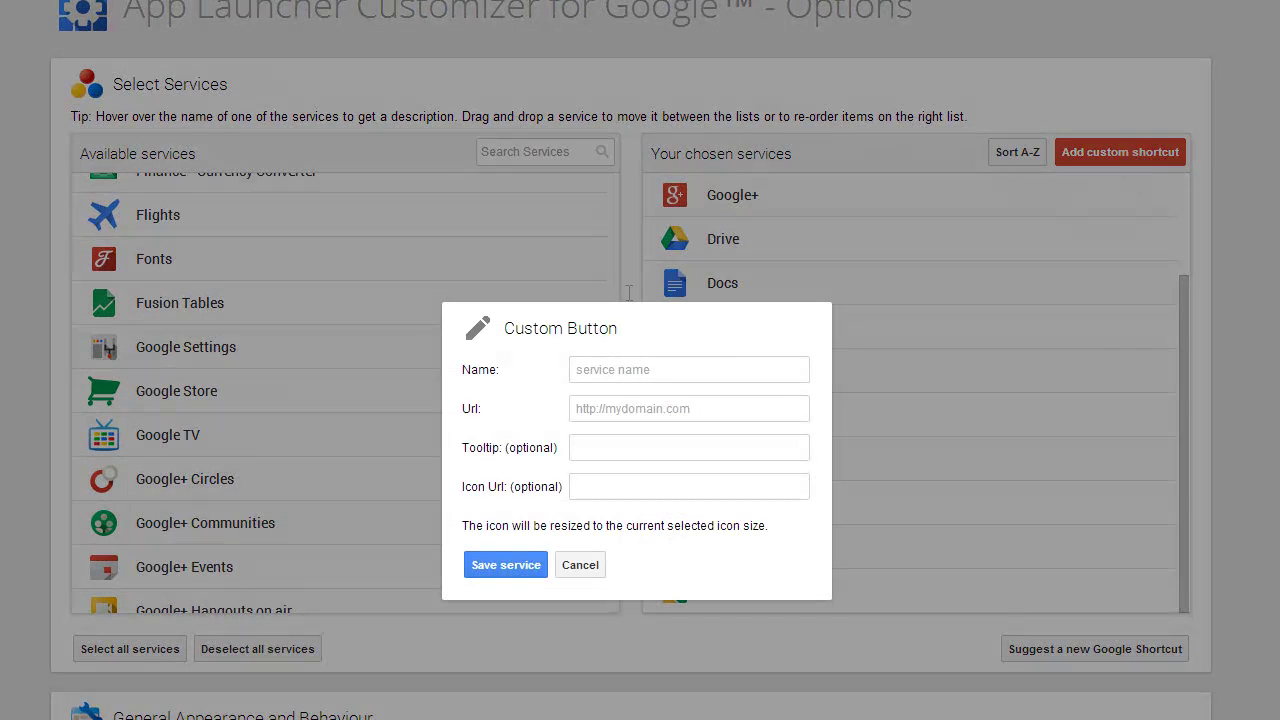
click(610, 372)
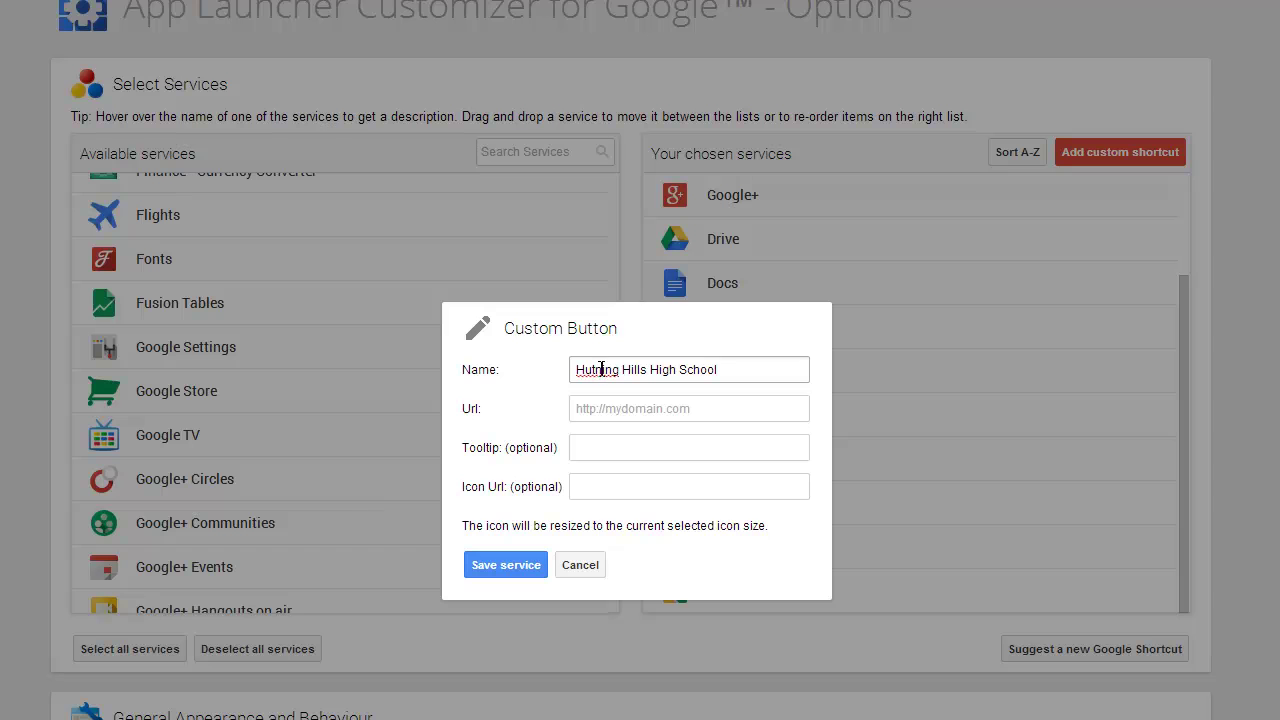
key(BackSpace)
key(BackSpace)
text(nt)
click(619, 412)
key(ctrl+v)
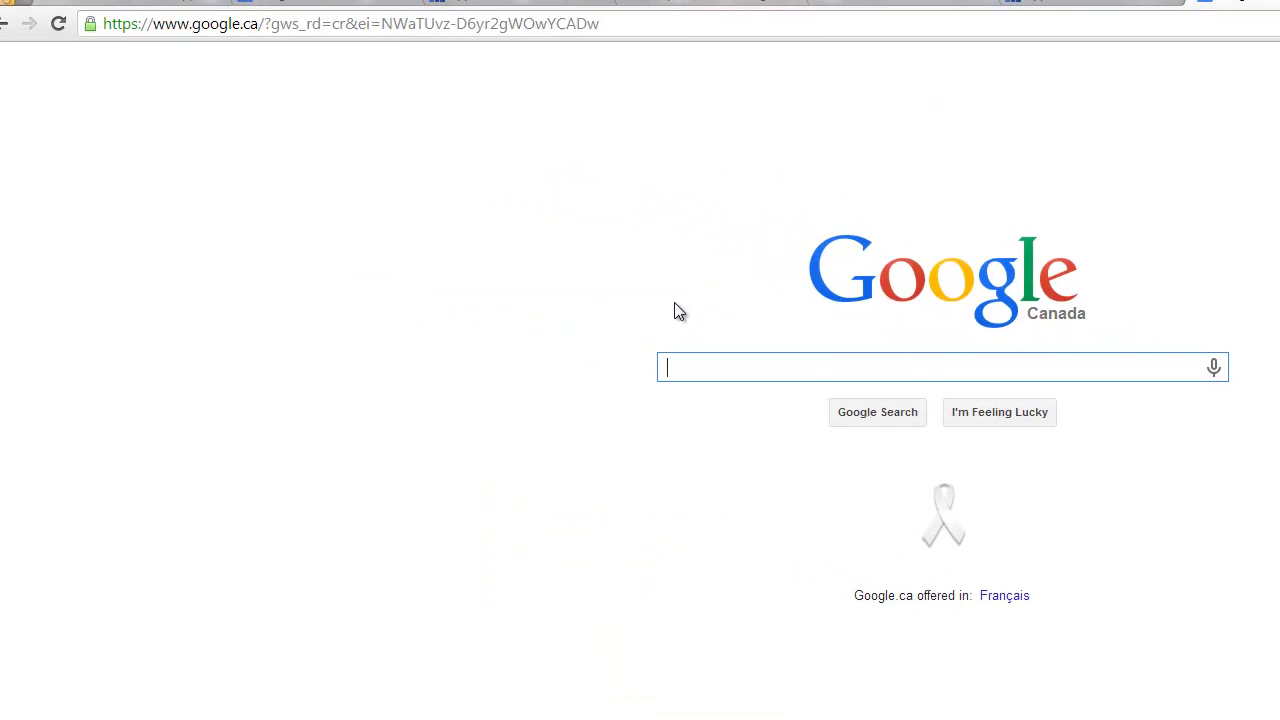
Search Google Images for 'school icon' and open the red schoolhouse image's source page
text(school icon)
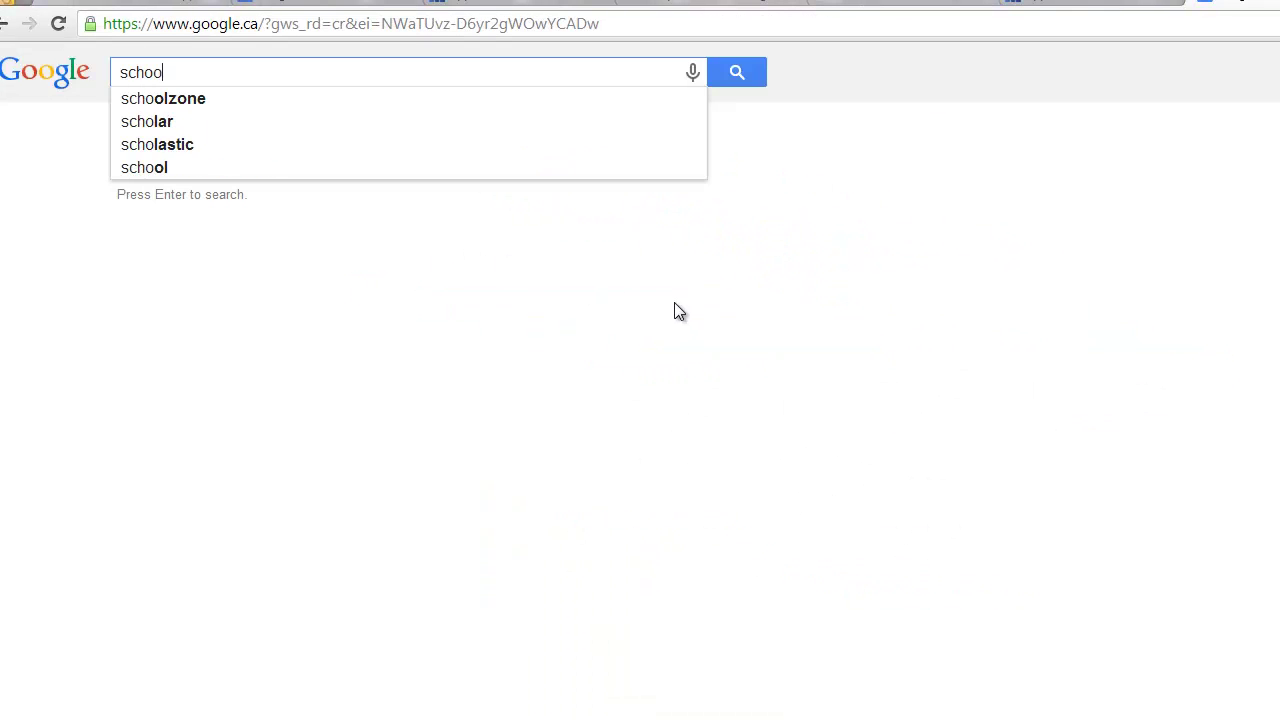
key(Return)
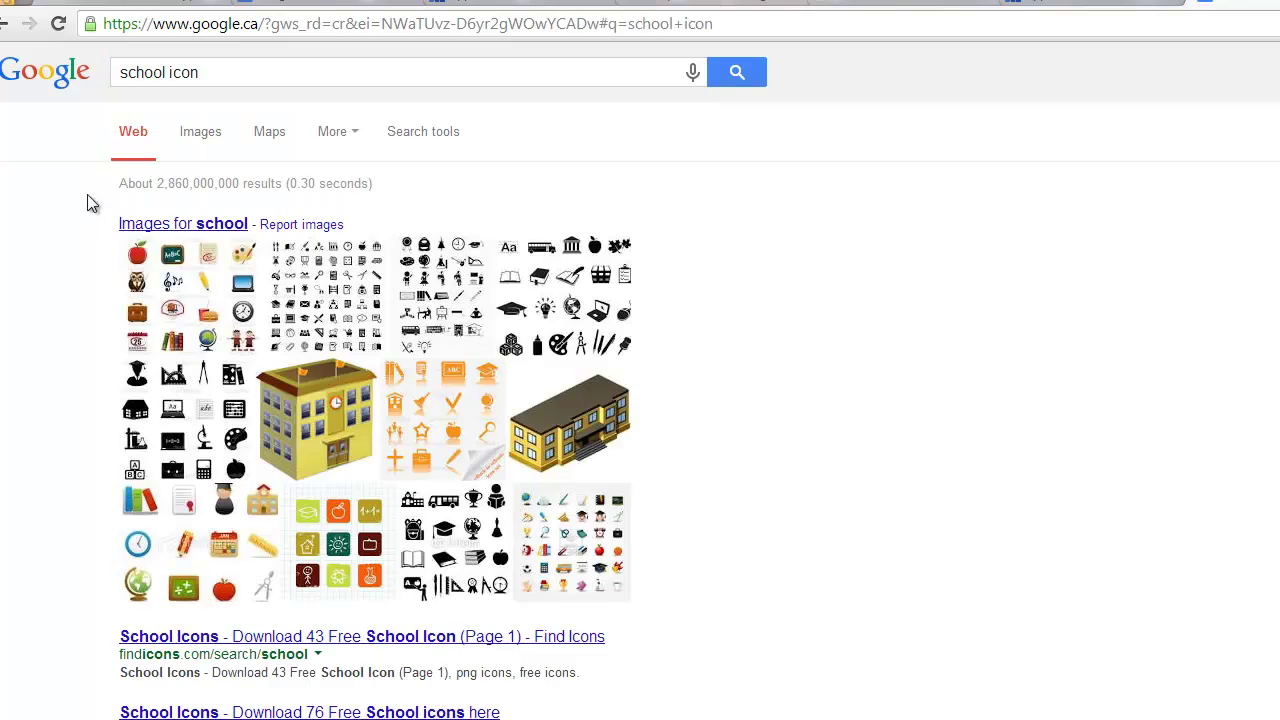
click(200, 131)
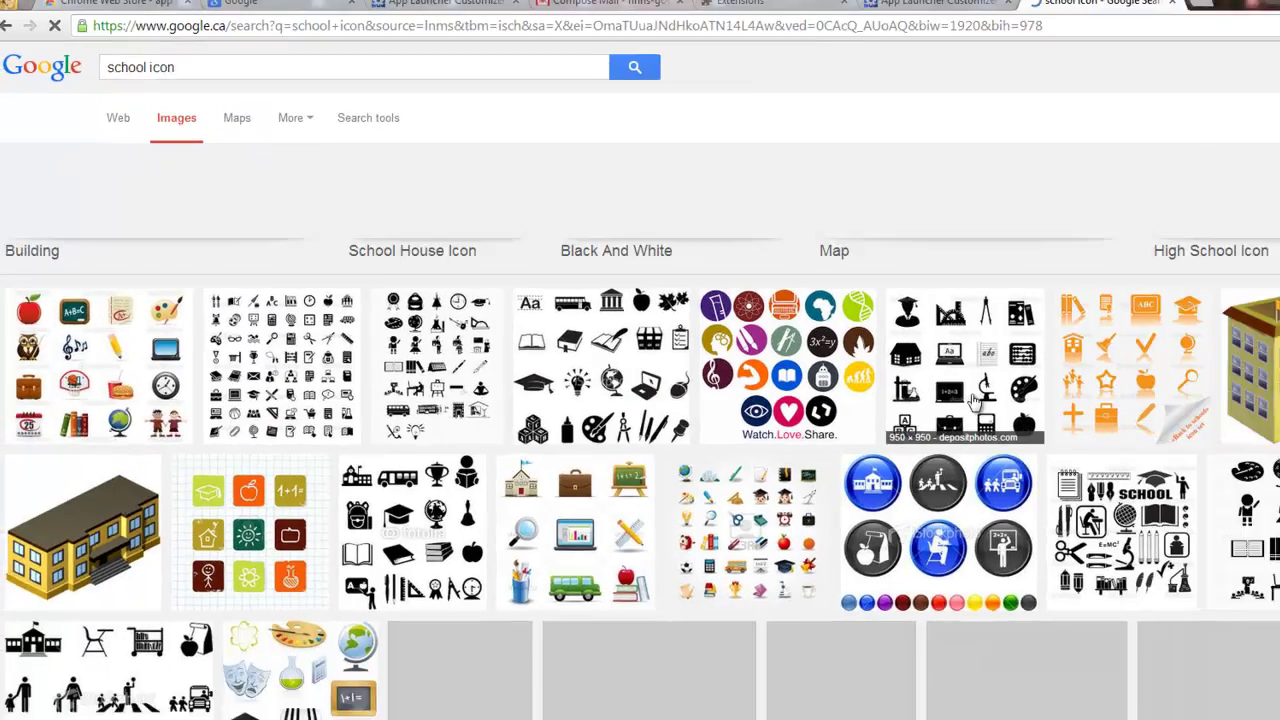
scroll(877, 538, down, 3)
scroll(600, 371, down, 5)
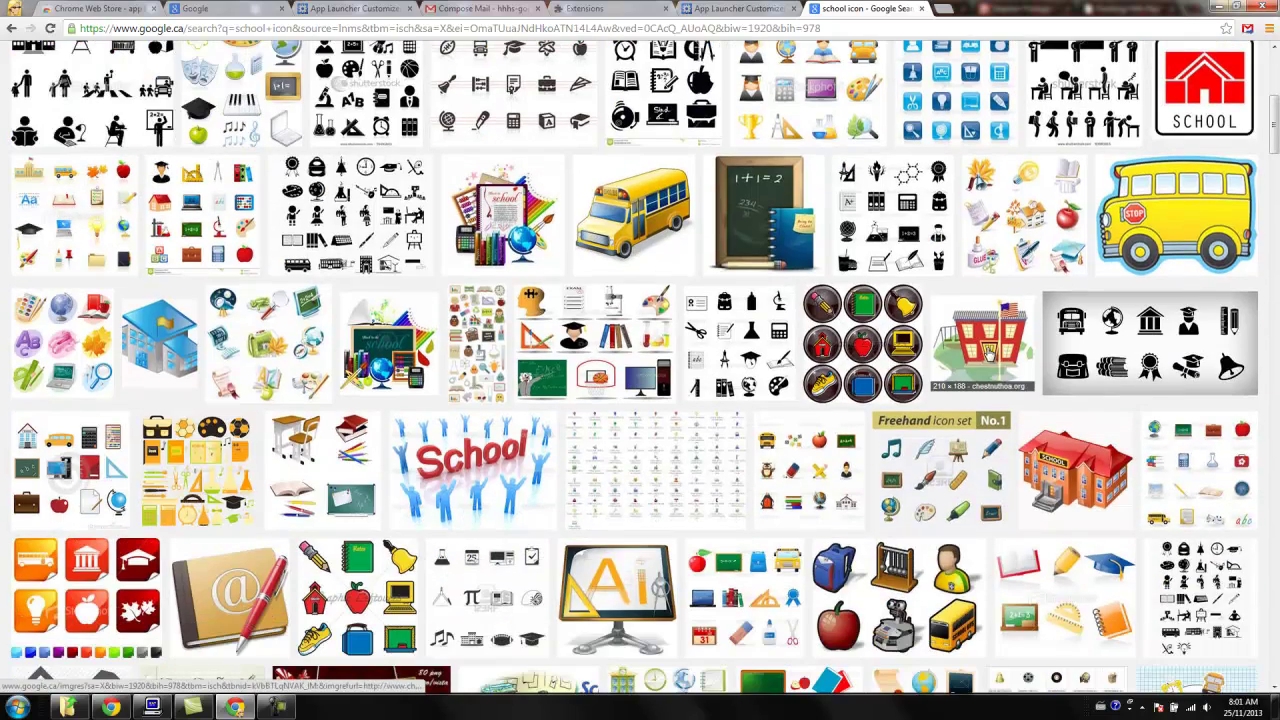
click(988, 352)
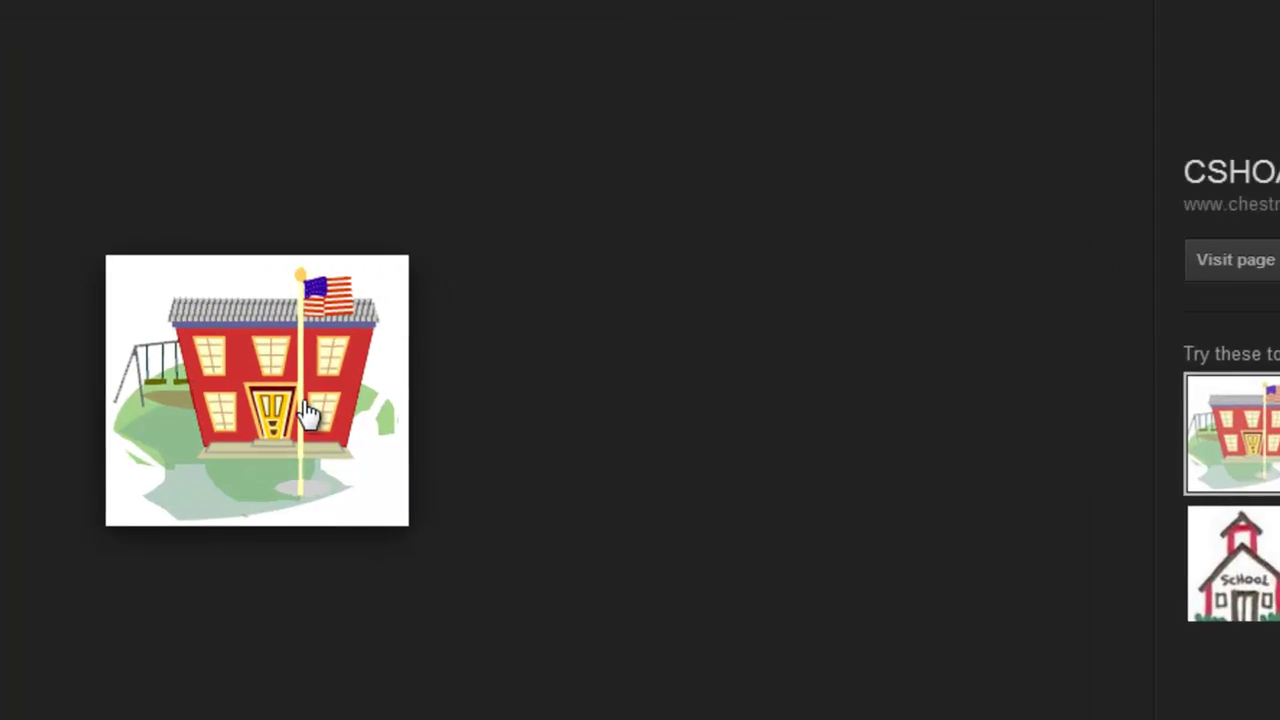
click(426, 416)
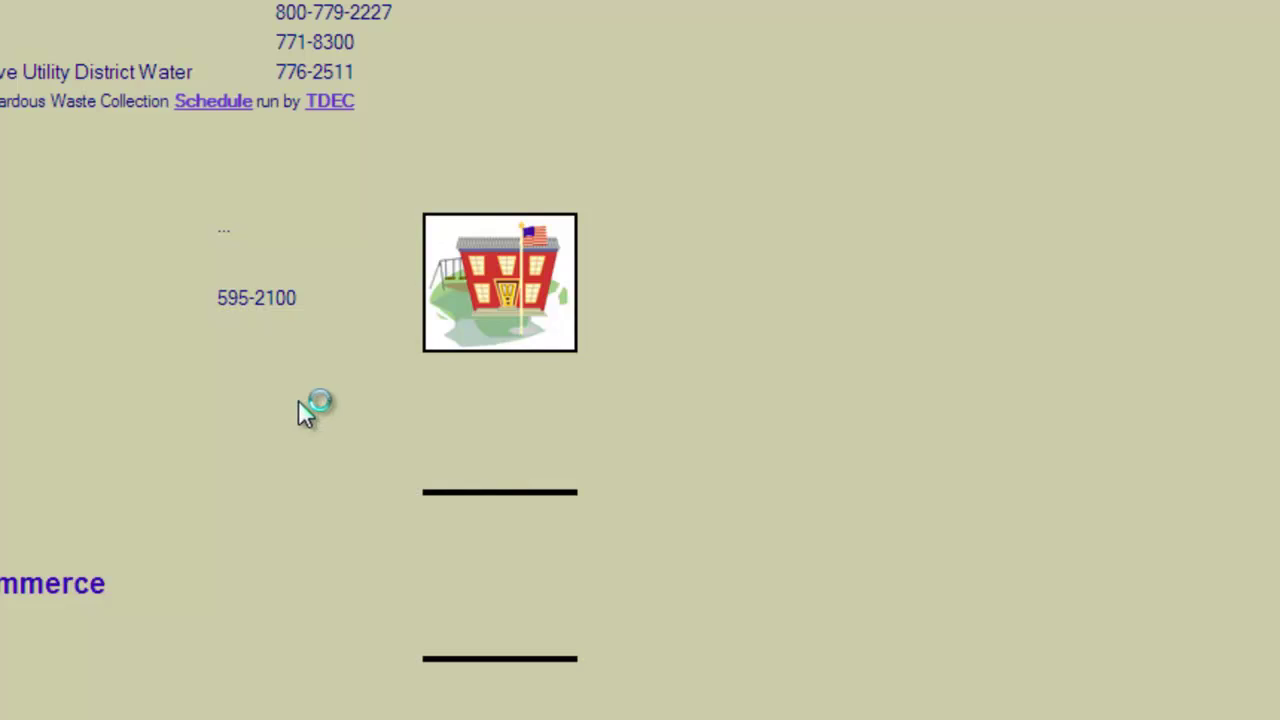
right_click(493, 275)
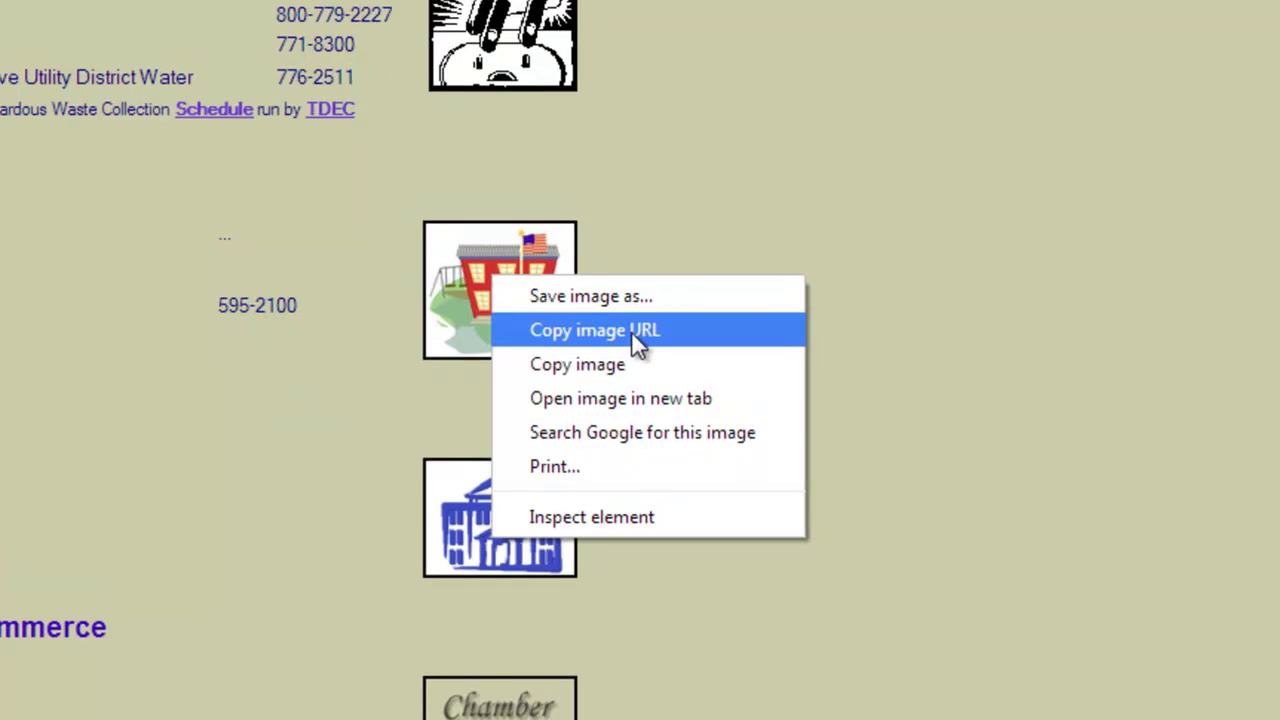
Copy the school image's address, use it as the shortcut's Icon Url, and save the service
click(631, 331)
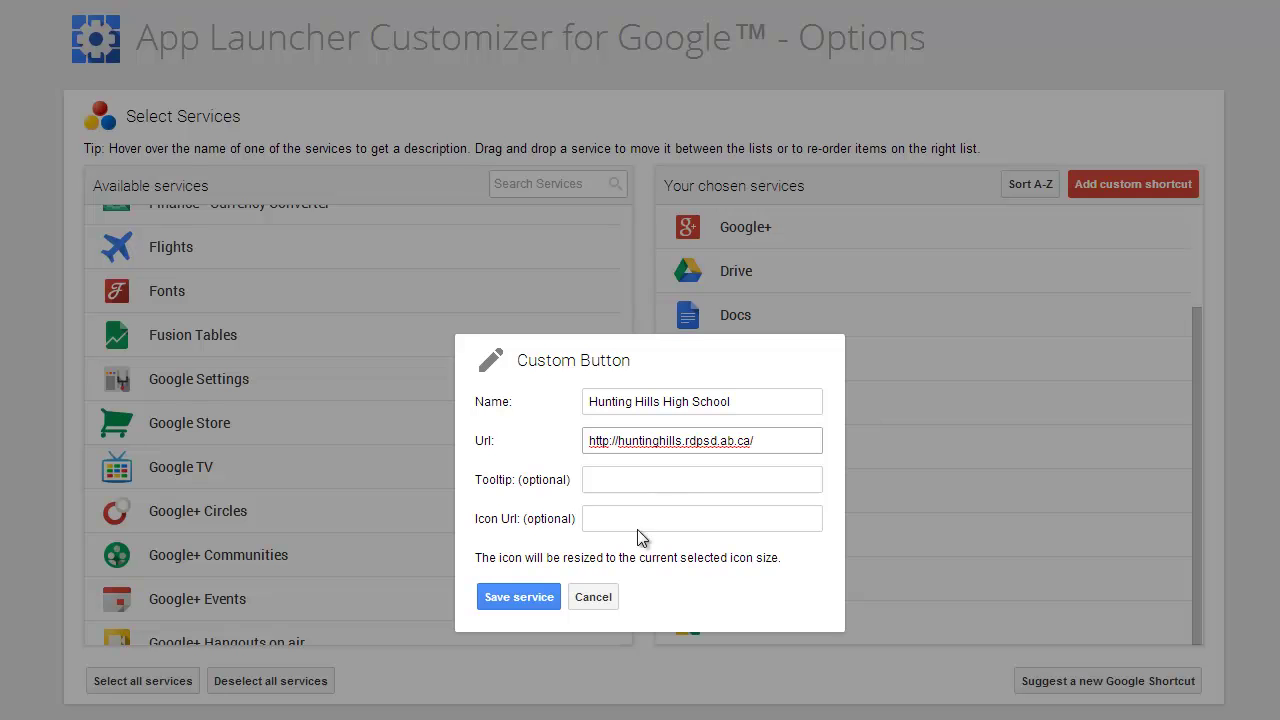
click(610, 522)
key(ctrl+v)
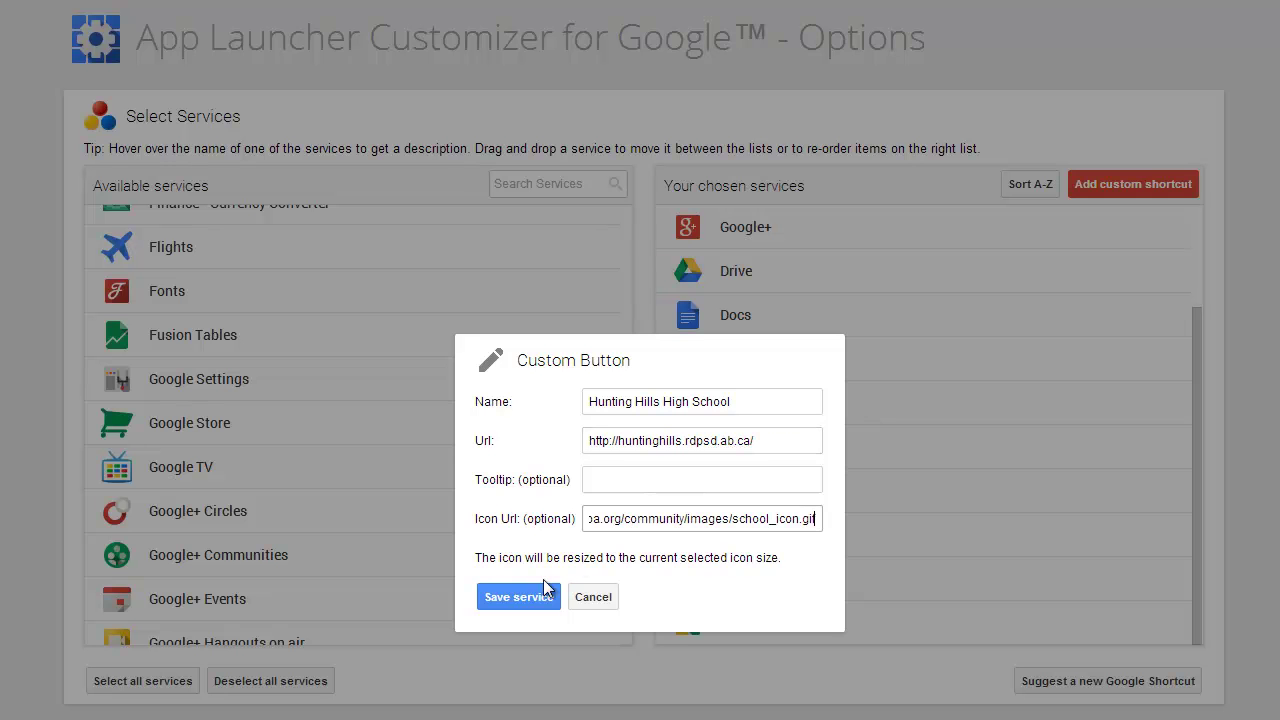
click(521, 598)
Drag the Hunting Hills High School row to the top of Your chosen services
scroll(871, 583, down, 1)
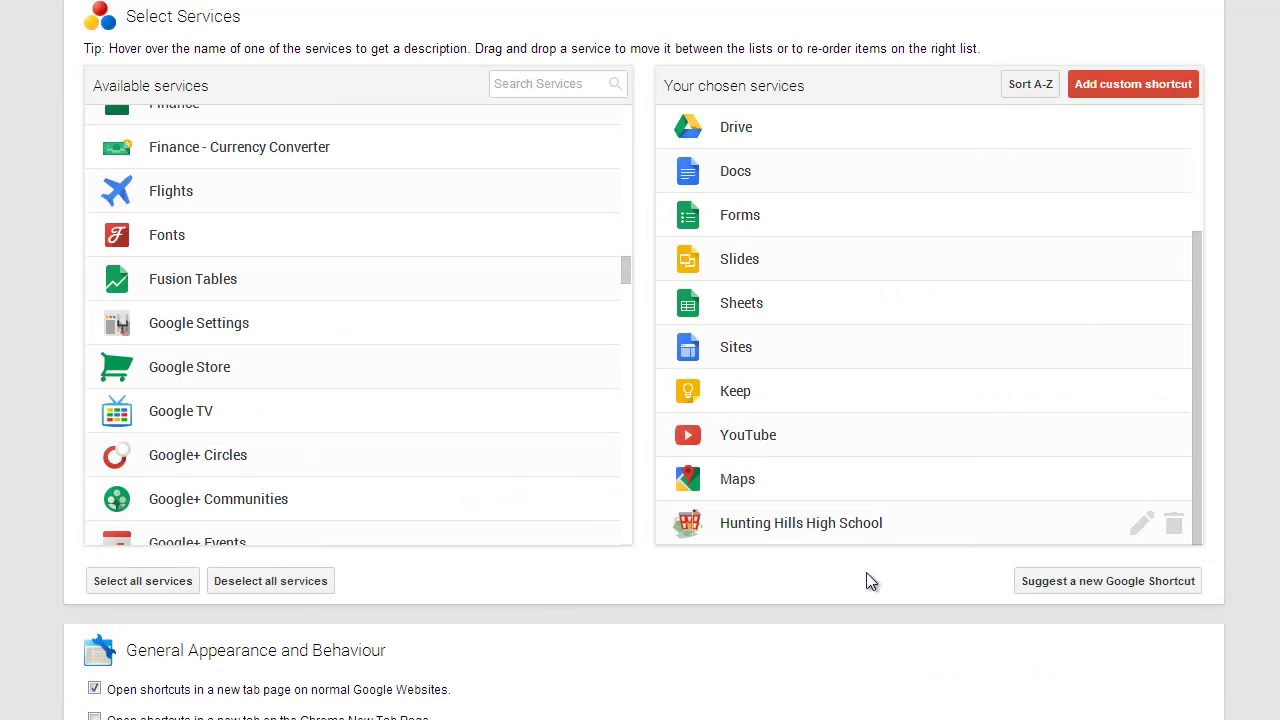
drag(790, 530, 766, 126)
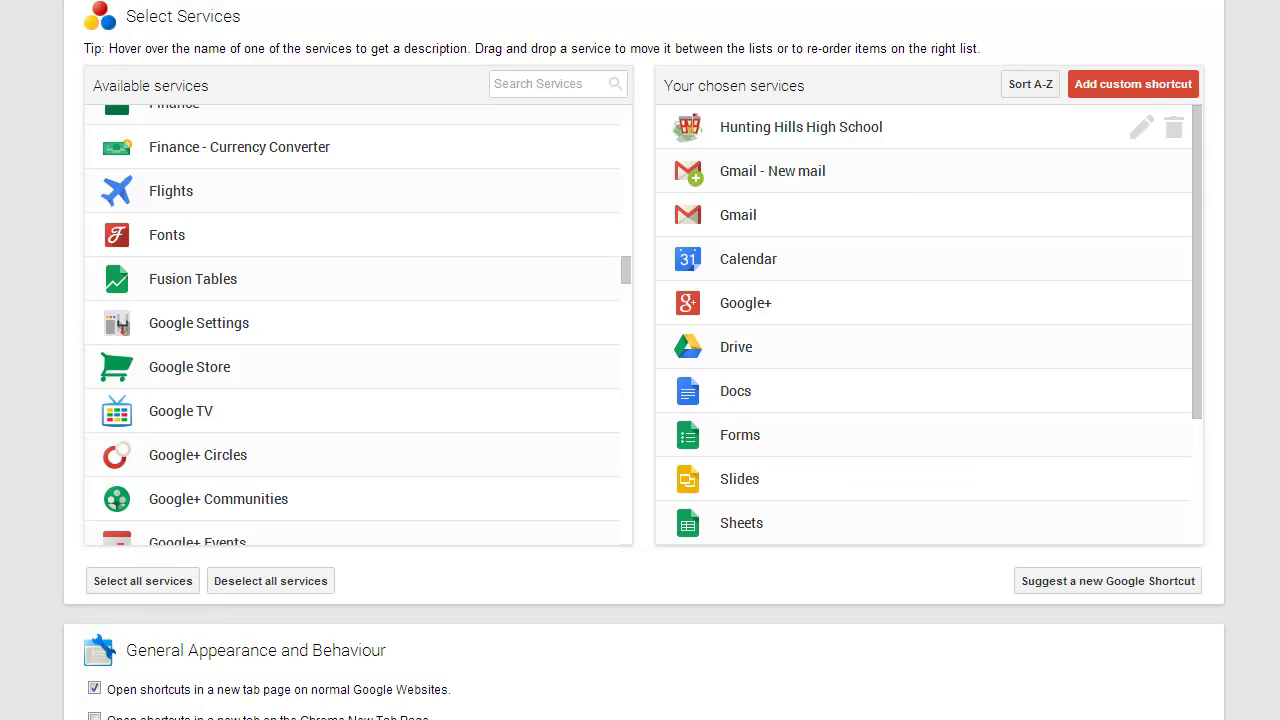
scroll(640, 360, up, 1)
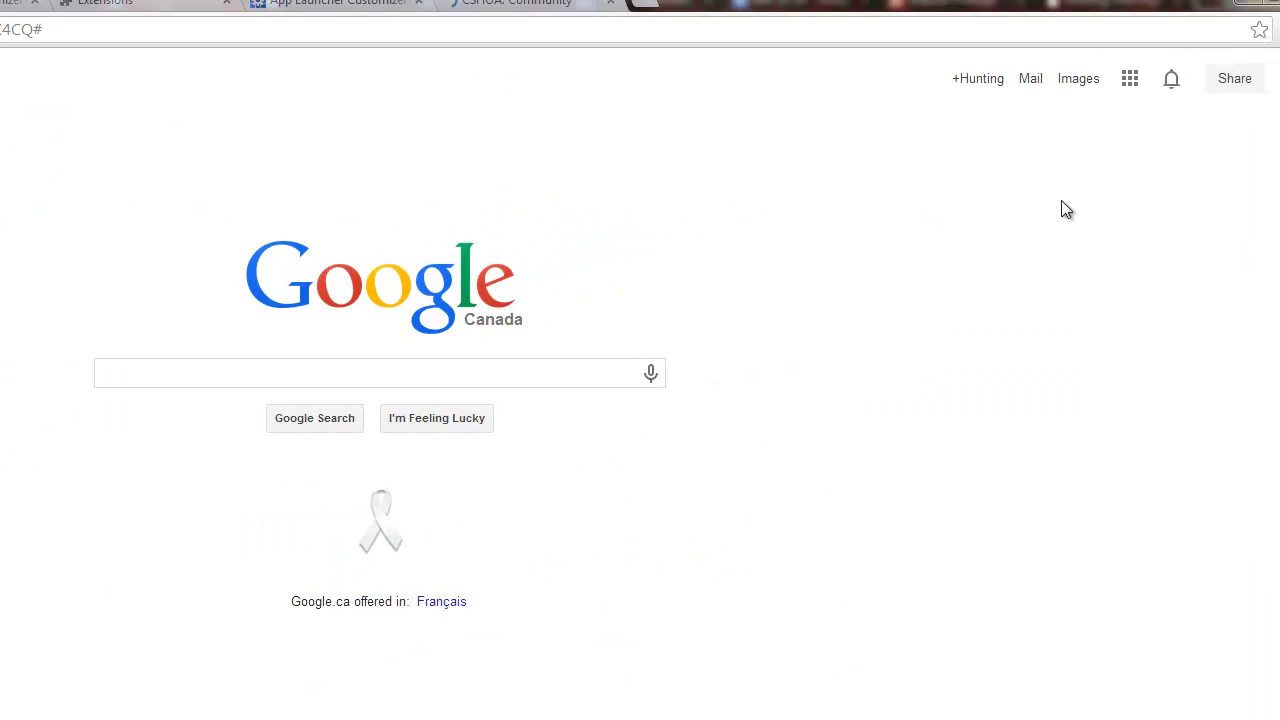
Reopen the Google apps launcher to confirm Hunting Hills High School now appears first
click(1070, 93)
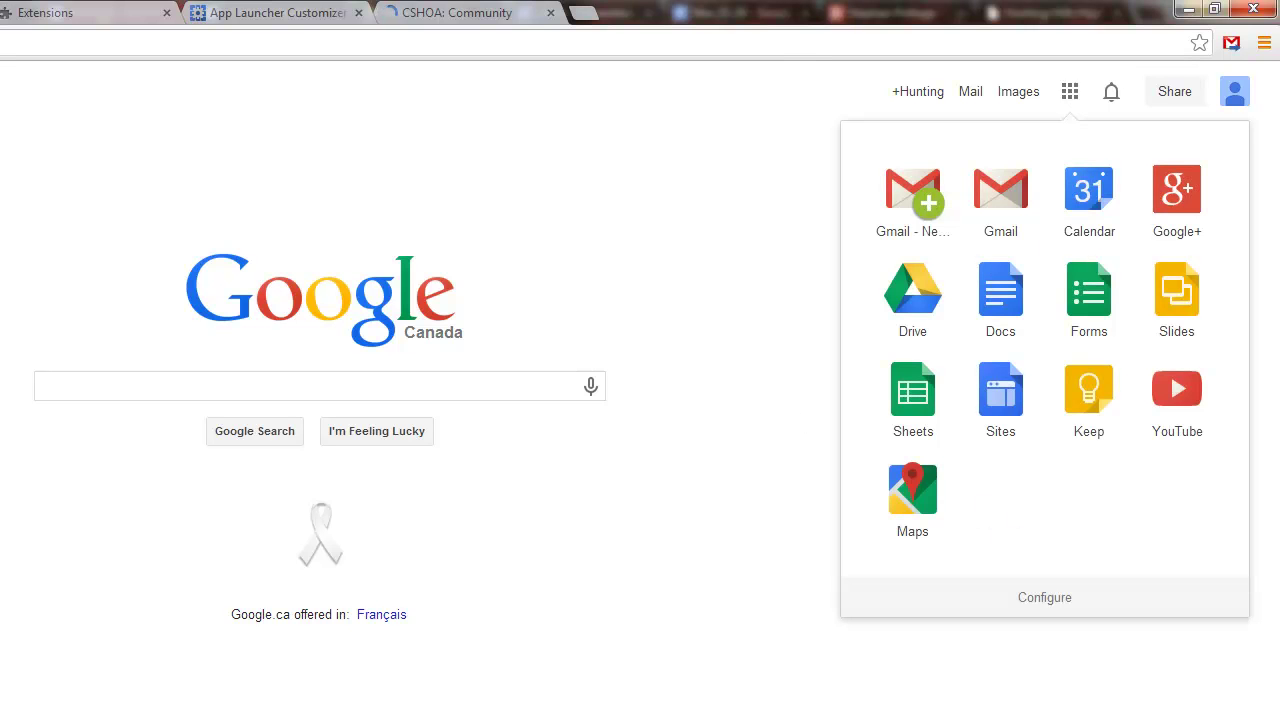
key(Escape)
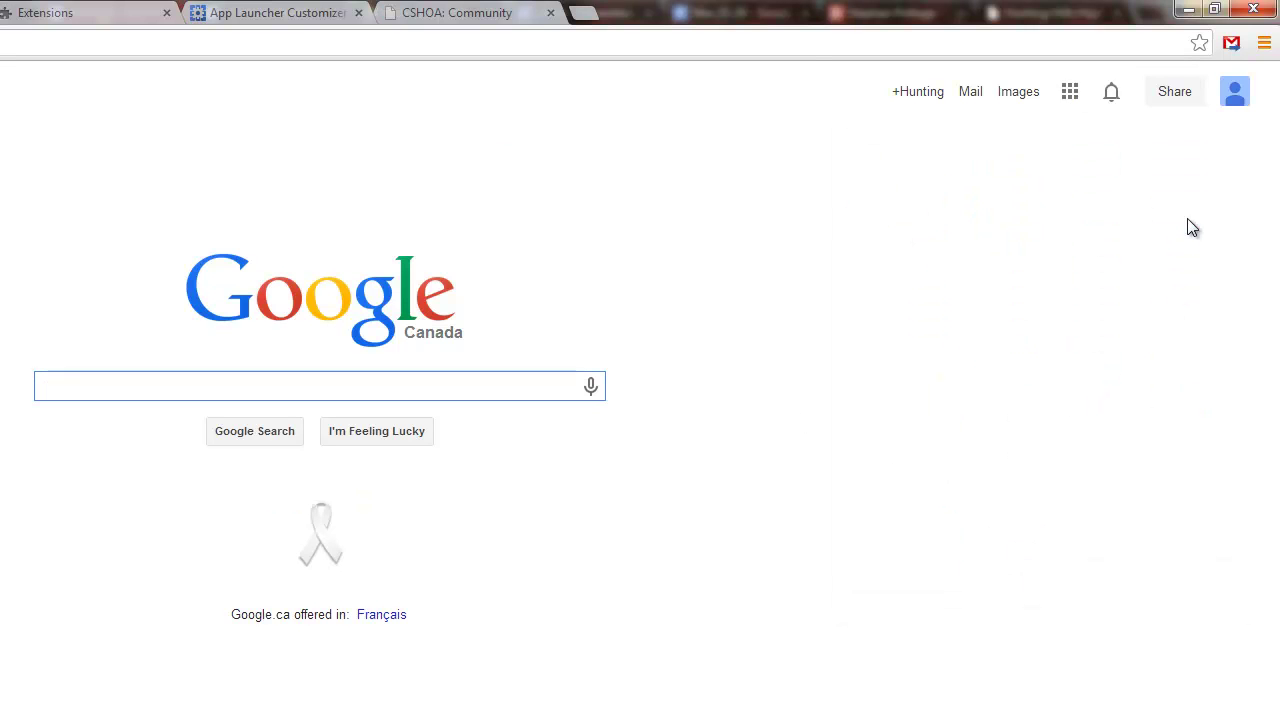
click(1071, 93)
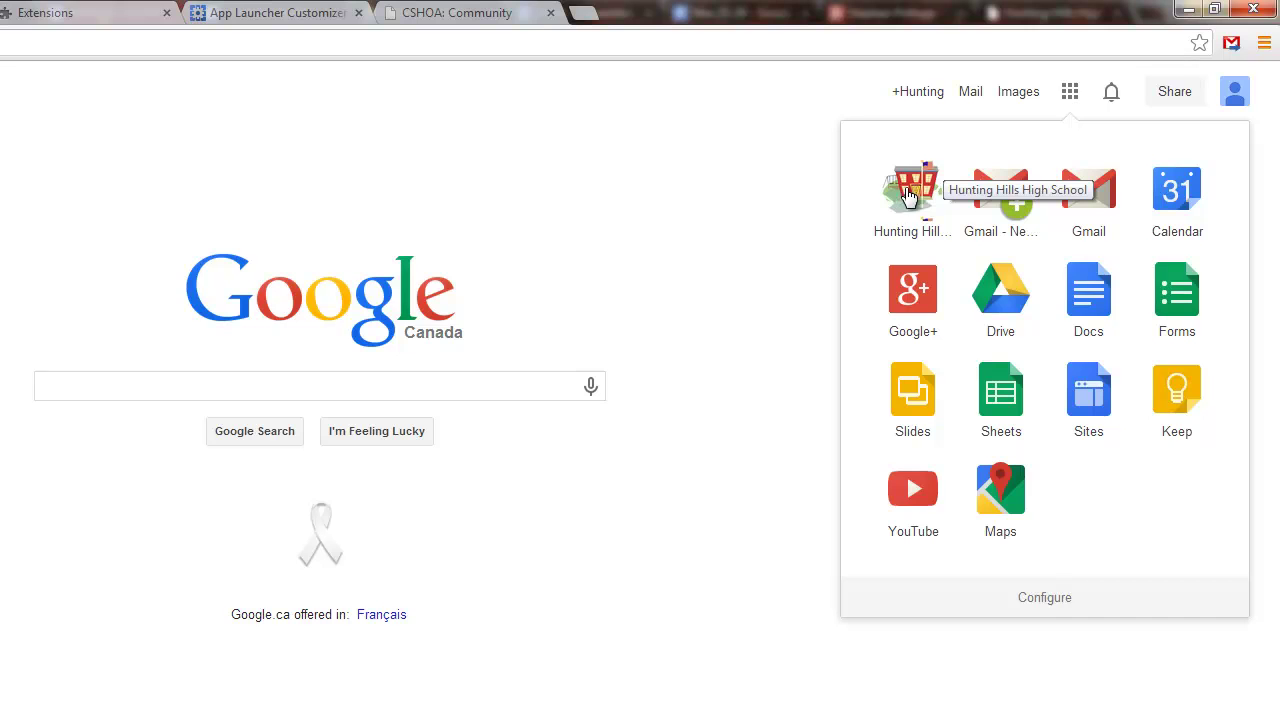